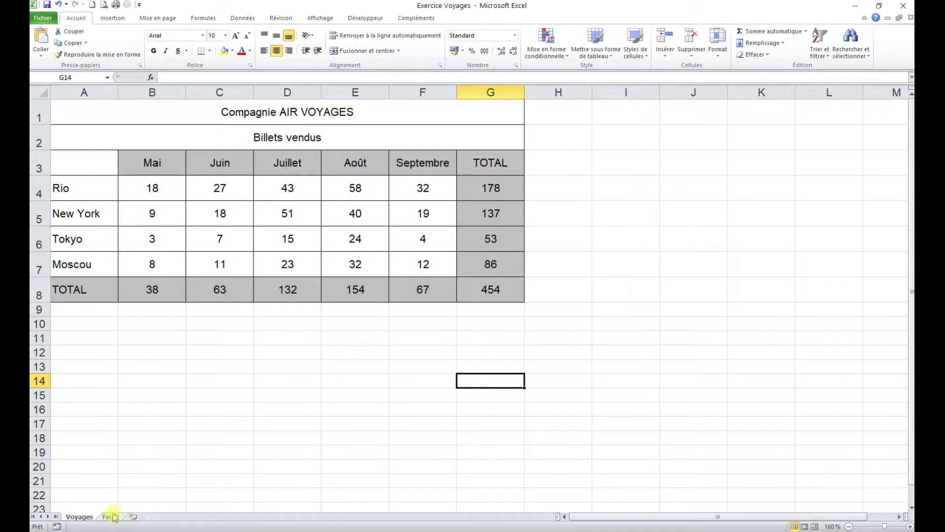
- Rename the second sheet as Graphiques and return to the Voyages sheet
double_click(110, 517)
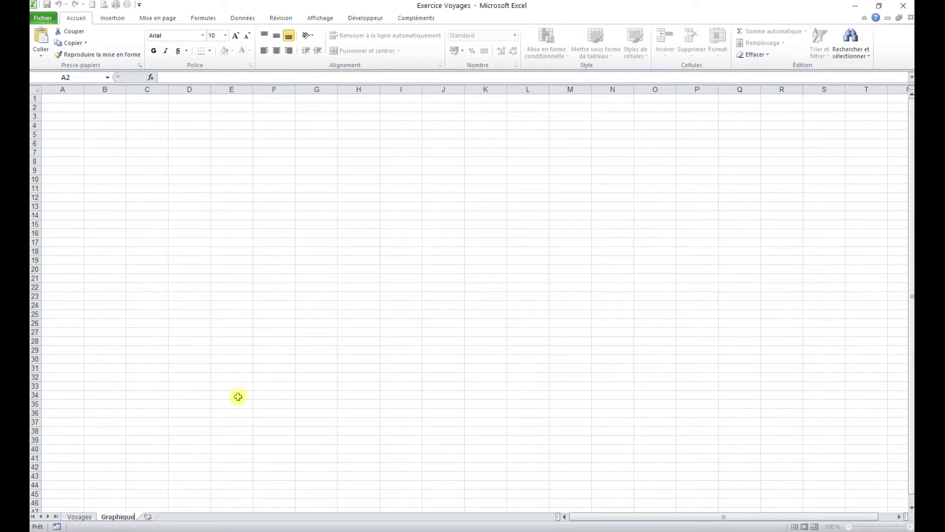
left_click(188, 385)
left_click(81, 516)
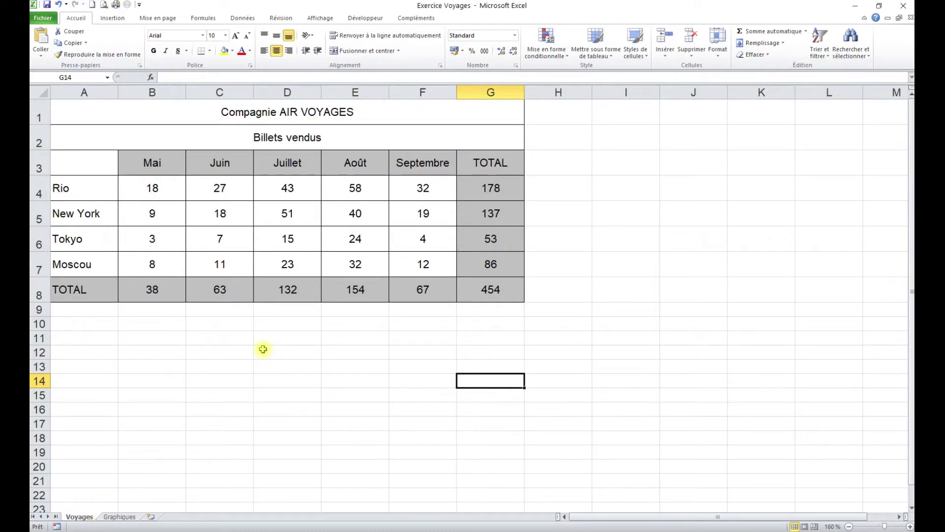
key("F9")
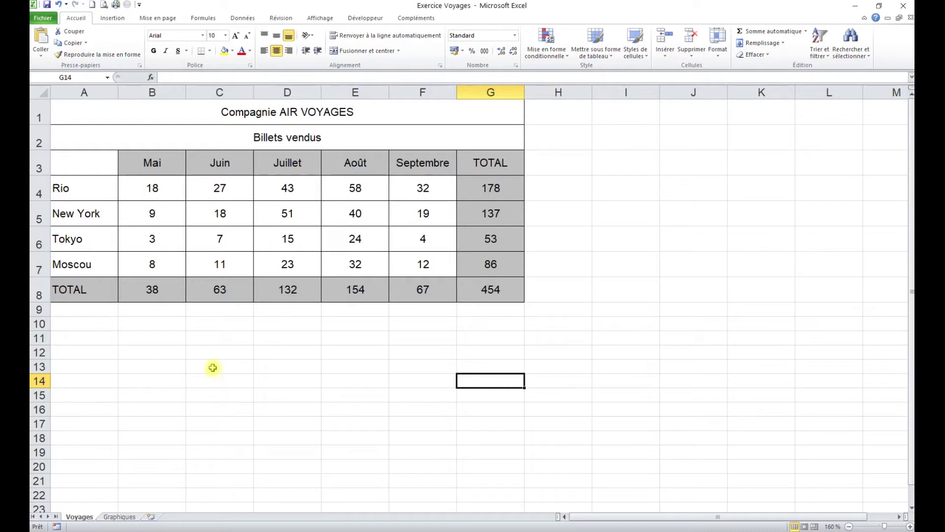
- Insert a 2D line chart of the Rio sales from A3:F4 and delete its legend
left_click_drag(91, 160, 406, 176)
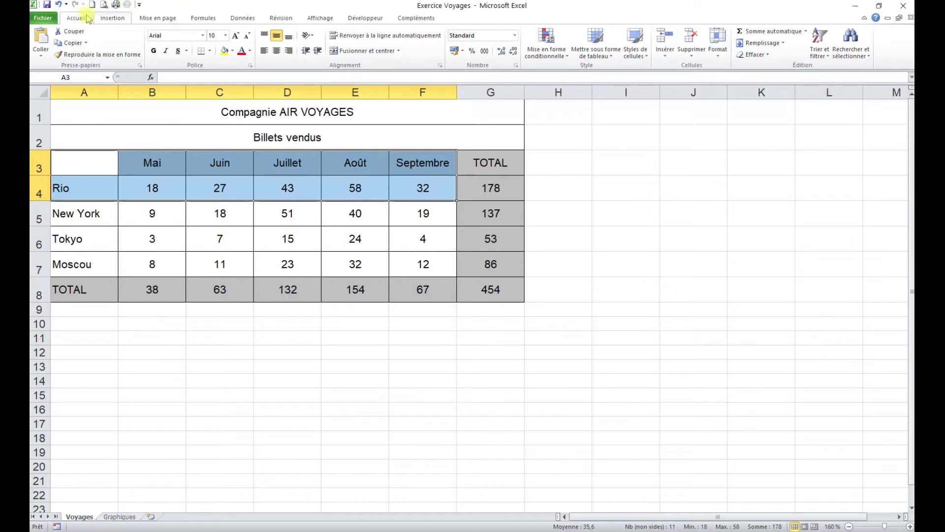
left_click(113, 19)
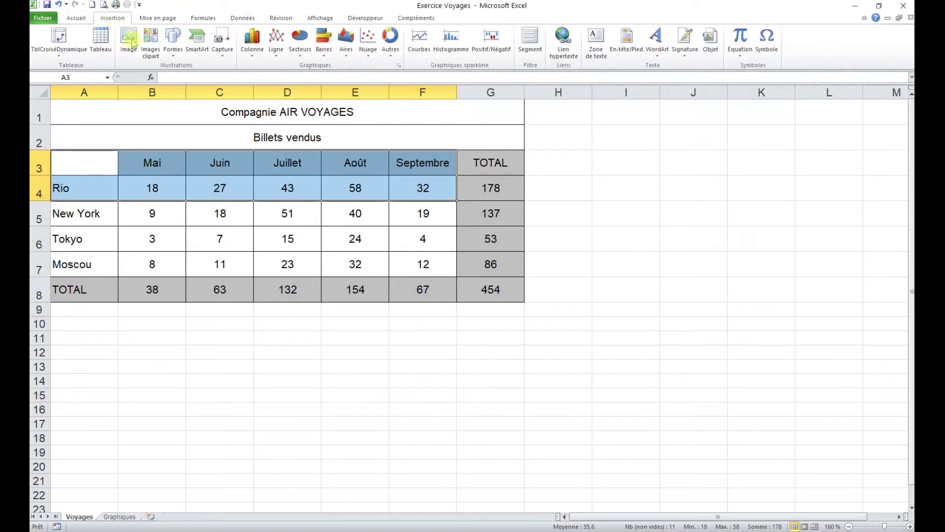
left_click(277, 39)
left_click(284, 88)
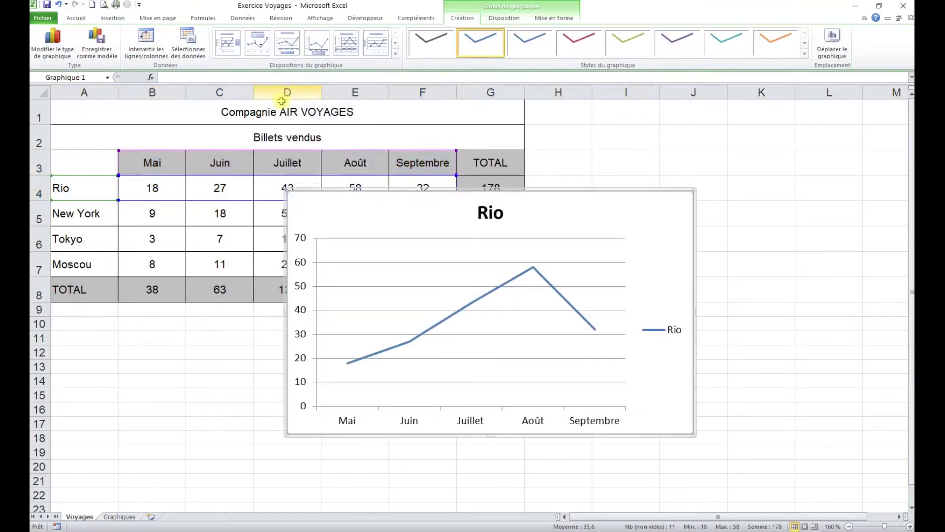
left_click(667, 330)
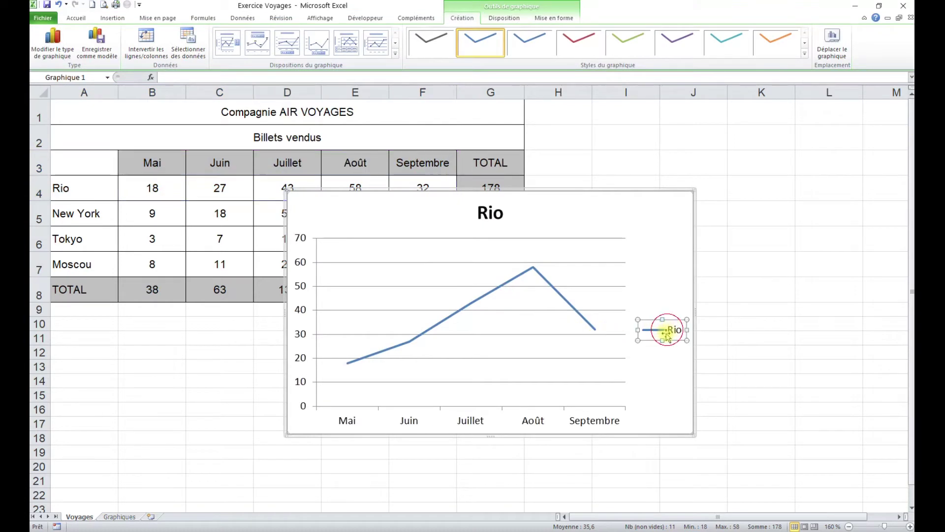
key("Delete")
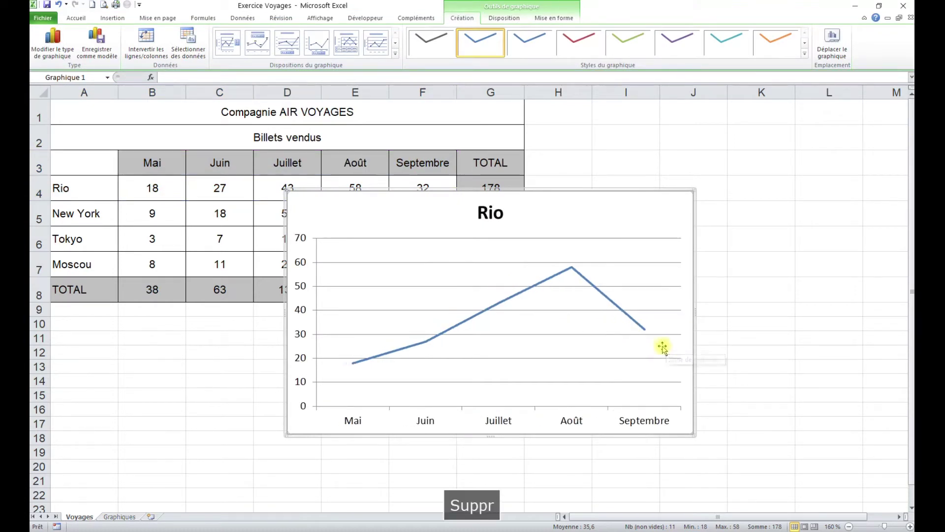
- Change the line chart's title to "Evolution des voyages à Rio"
left_click(485, 215)
double_click(486, 215)
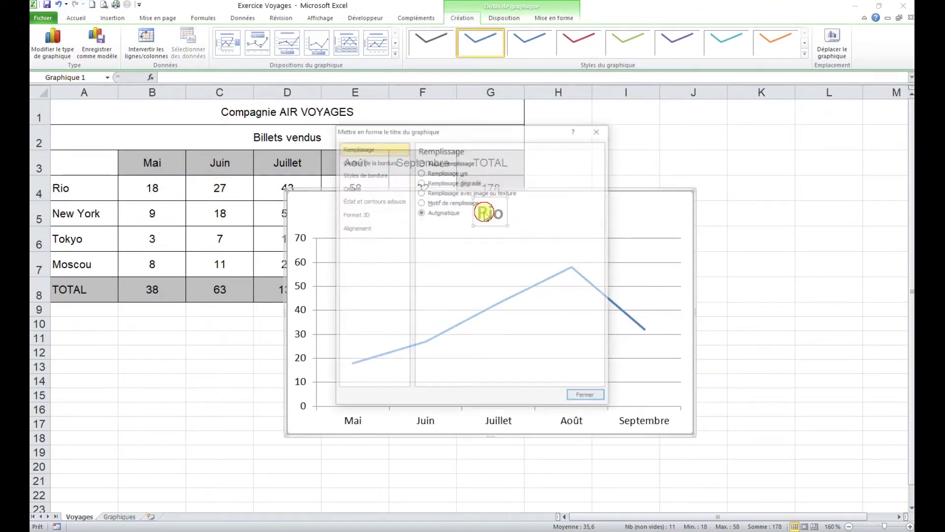
left_click(587, 394)
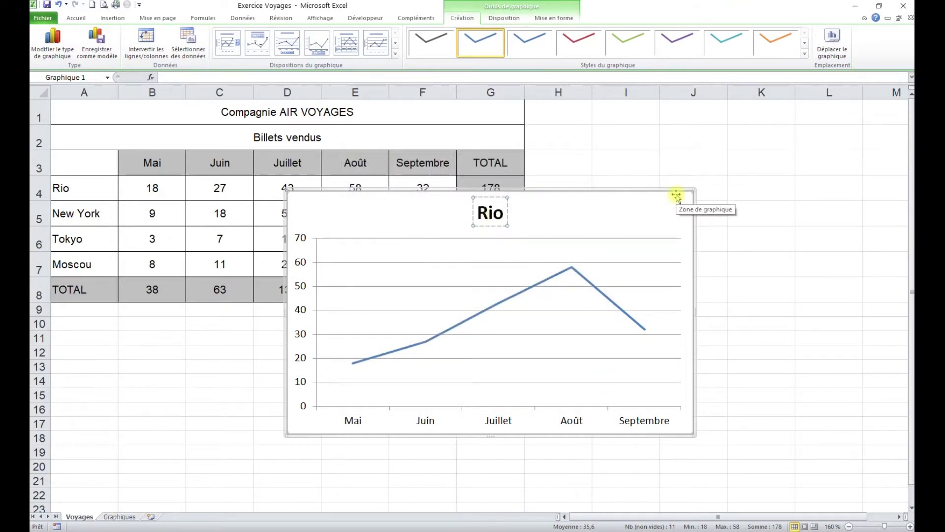
type("Evolutionn de")
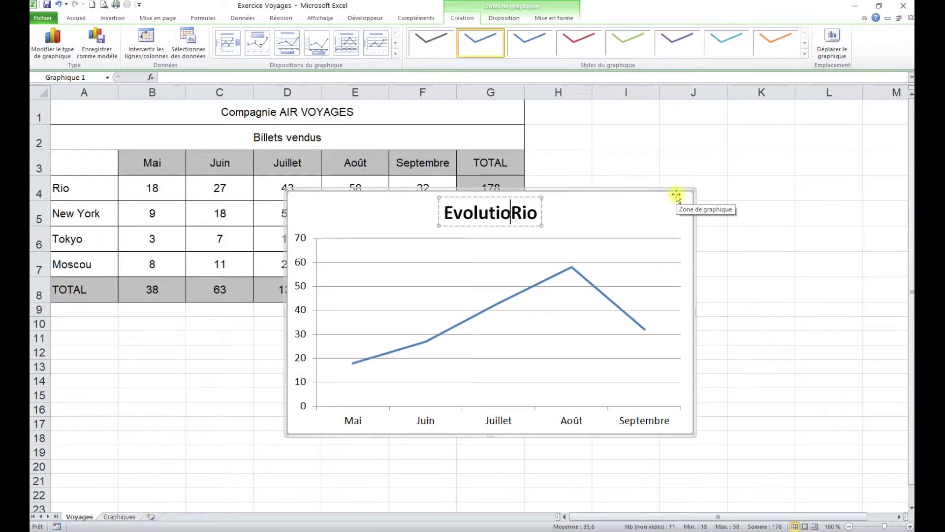
key("BackSpace")
key("BackSpace")
key("BackSpace")
key("BackSpace")
type("des ")
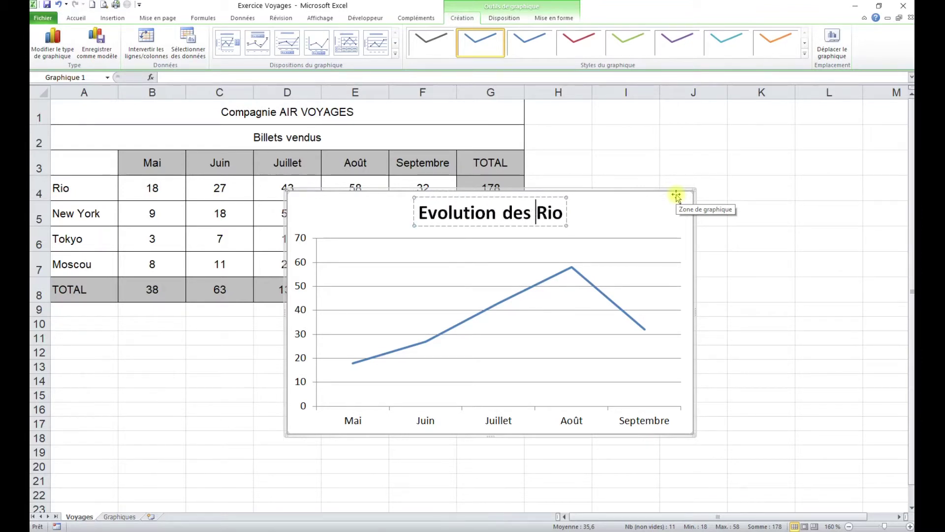
type("voyage")
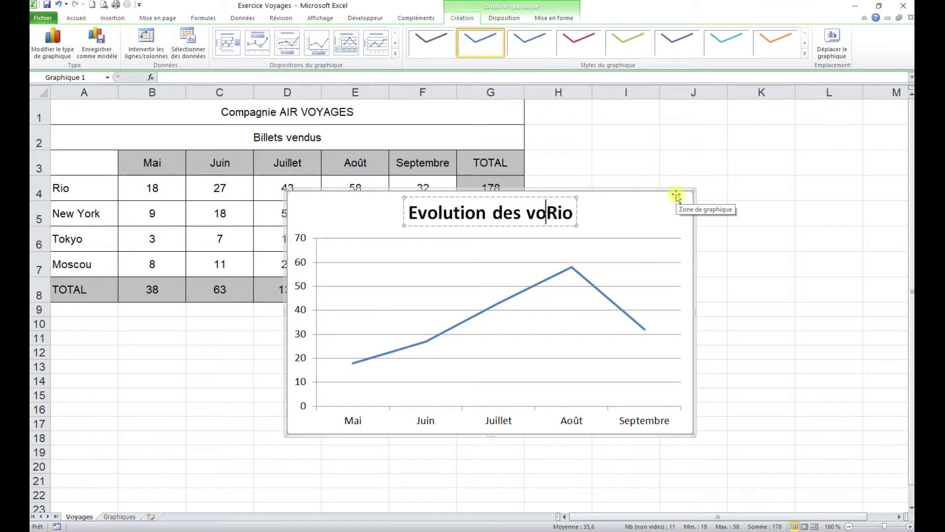
type("s à")
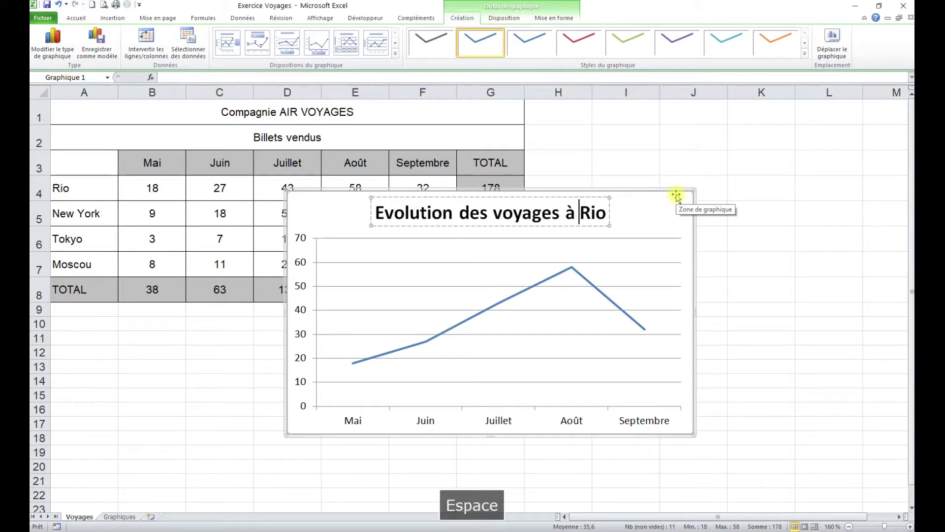
left_click(807, 281)
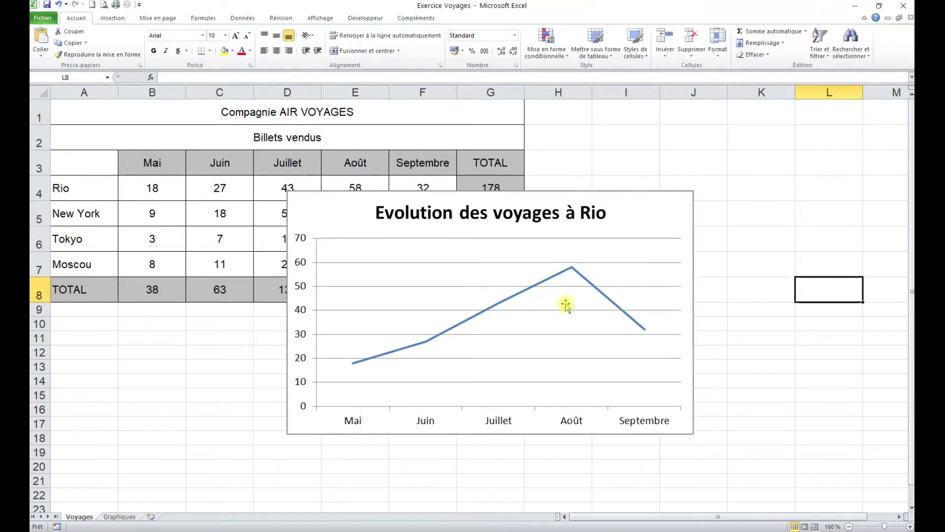
- Turn on smoothing (Lissage) for the Rio data series in the line chart
left_click(514, 299)
right_click(514, 299)
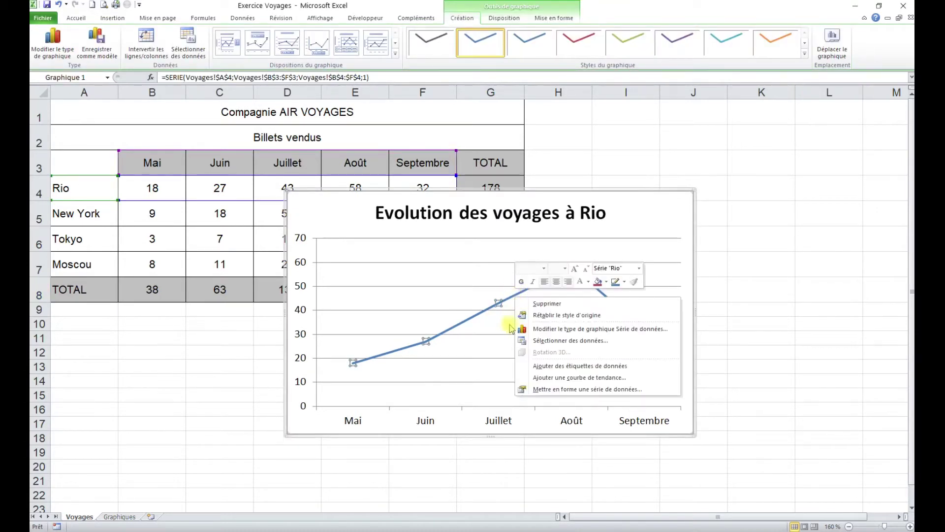
left_click(586, 389)
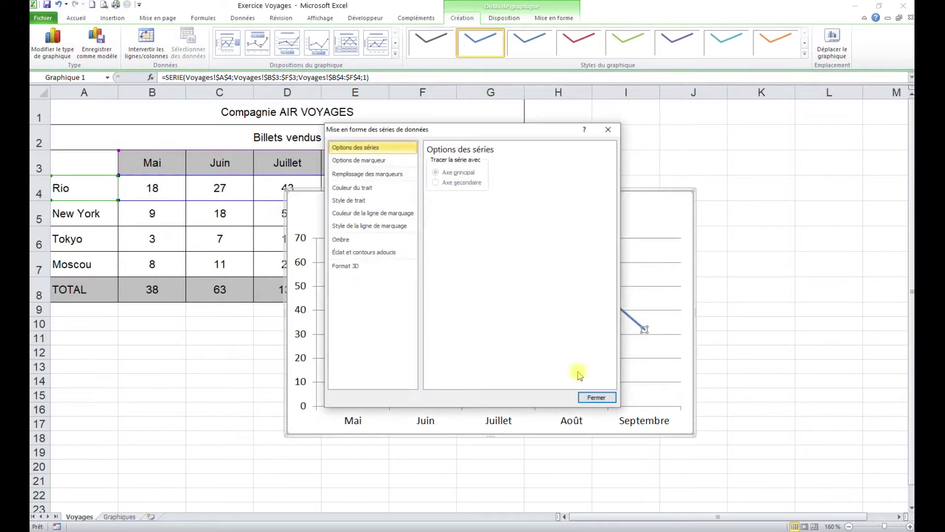
left_click(361, 229)
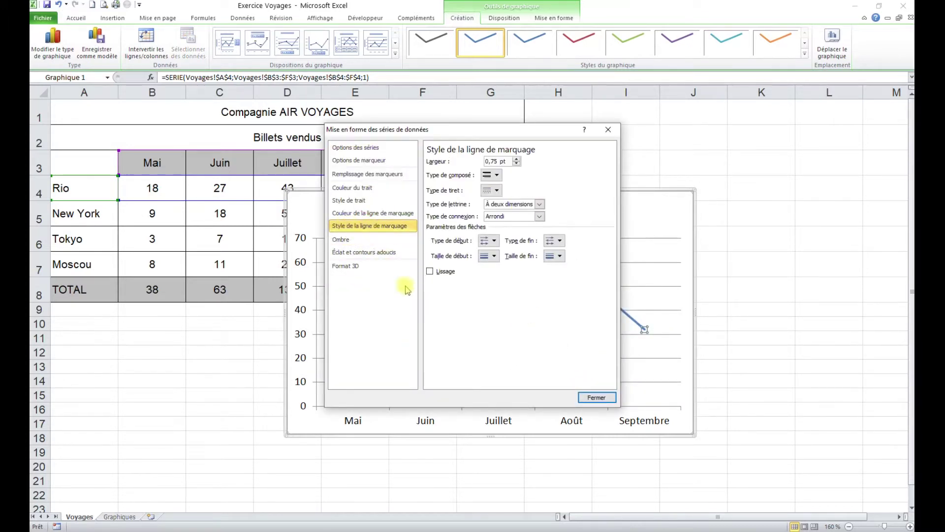
left_click_drag(484, 131, 217, 82)
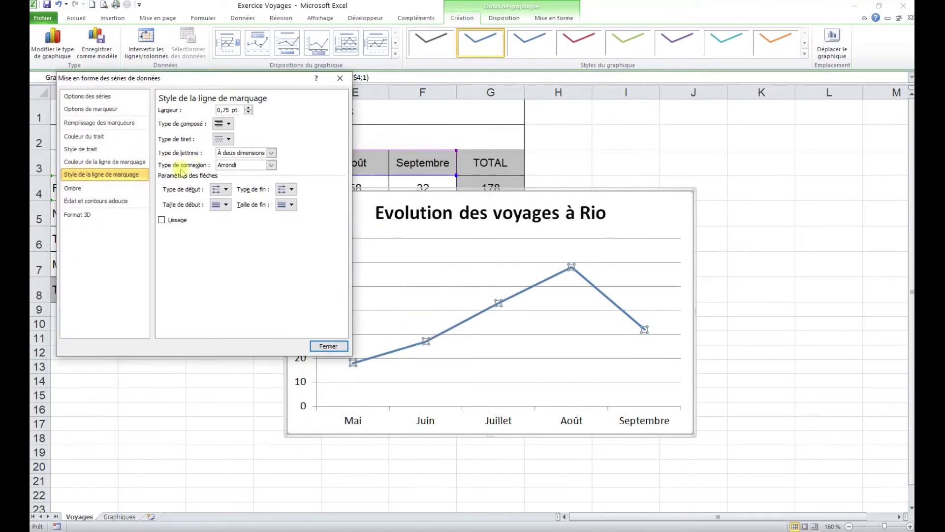
left_click(162, 221)
left_click(329, 346)
left_click(656, 219)
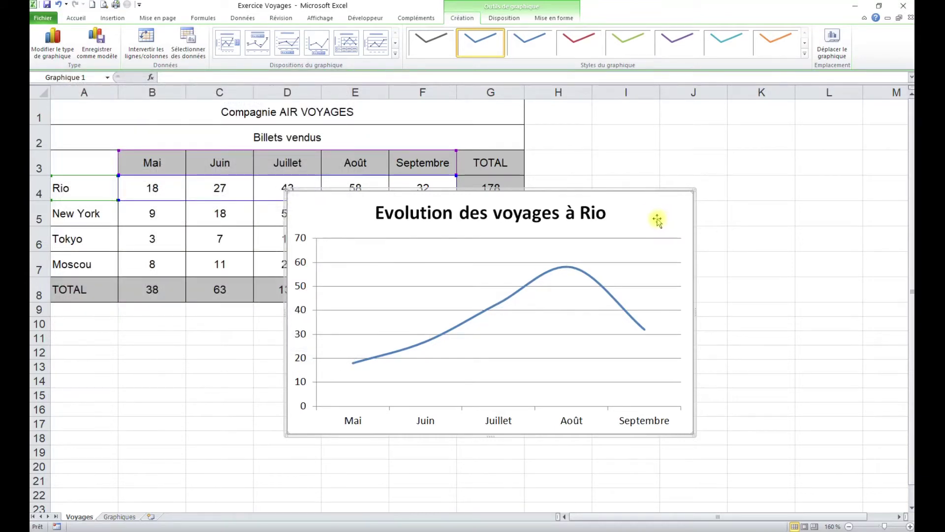
- Cut the line chart from the Voyages sheet and paste it at cell A1 of the Graphiques sheet
key("ctrl+x")
left_click(119, 516)
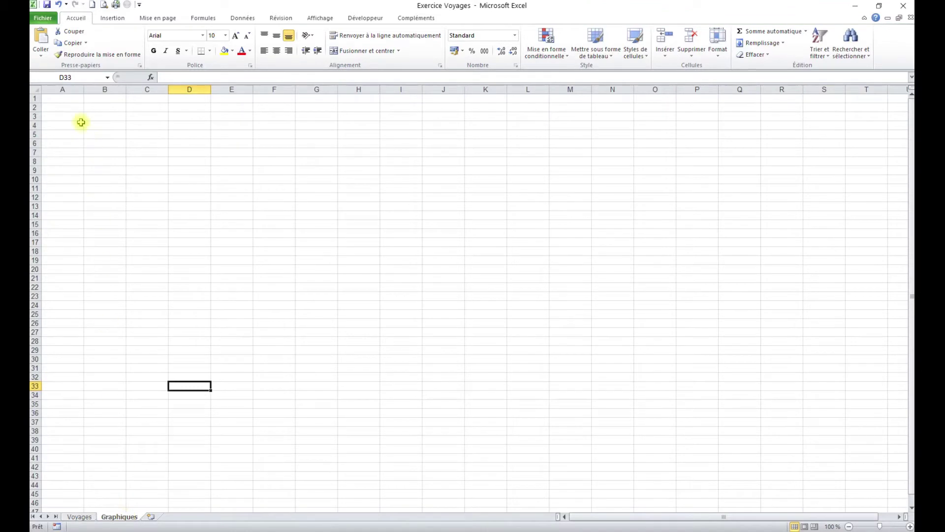
left_click(63, 99)
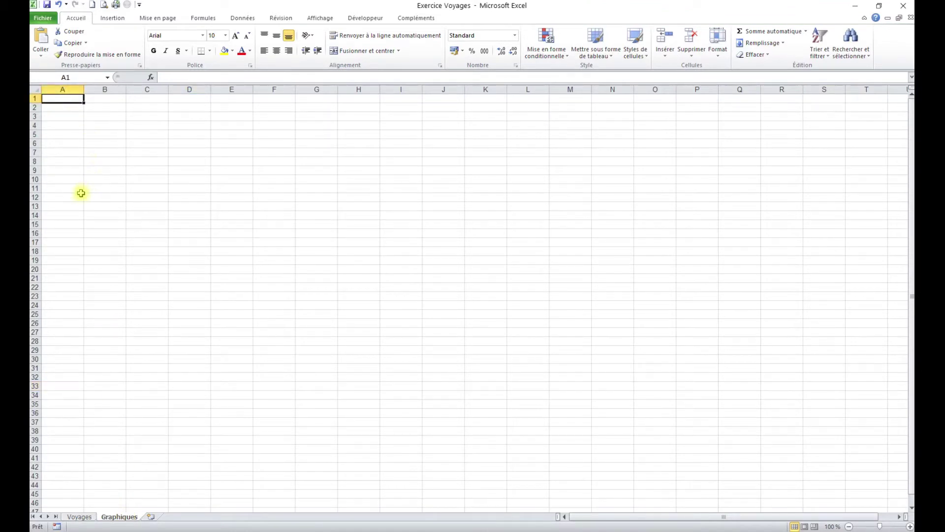
key("ctrl+v")
left_click(198, 323)
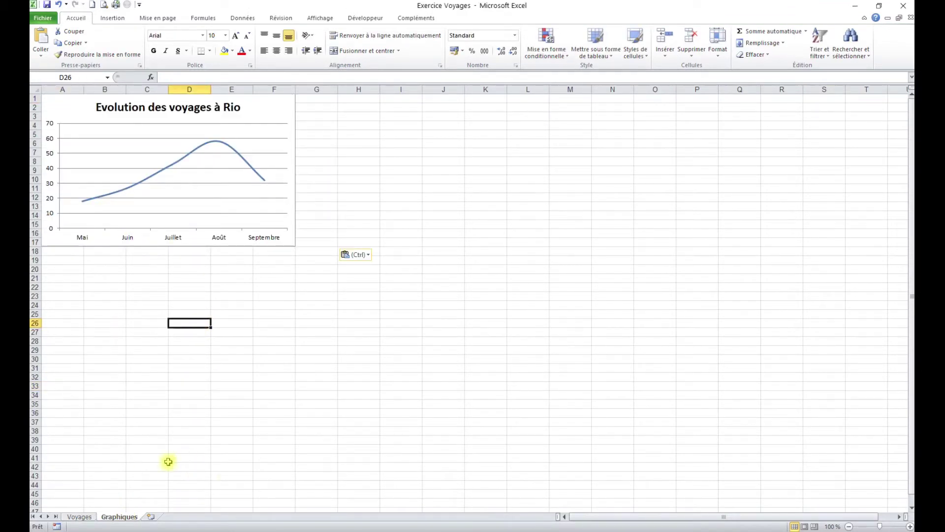
- Return to the Voyages sheet and insert a 3D pie chart of the Rio sales from A3:F4
left_click(85, 521)
left_click(289, 363)
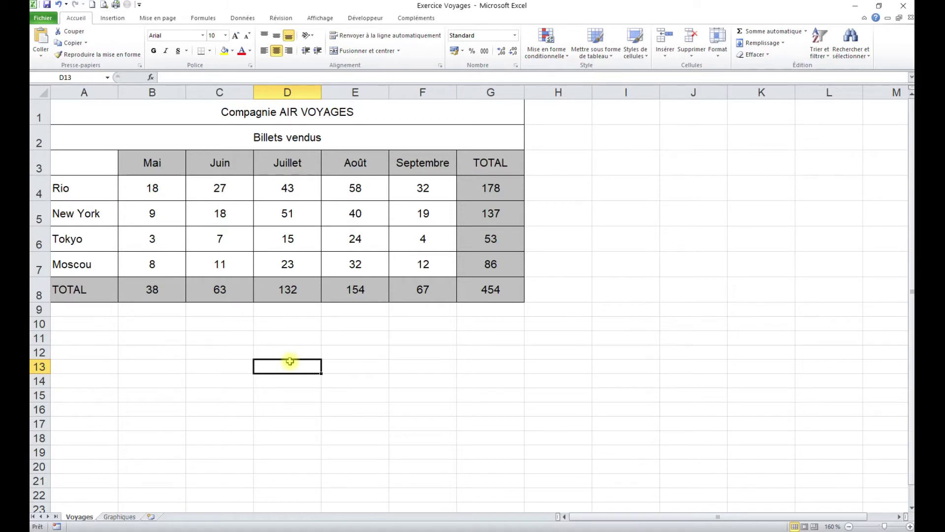
left_click_drag(84, 167, 411, 187)
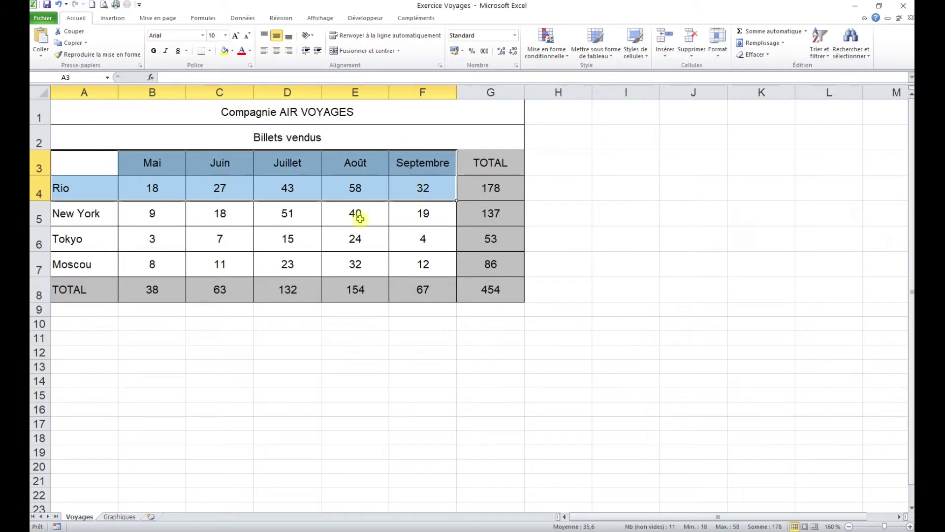
left_click(115, 21)
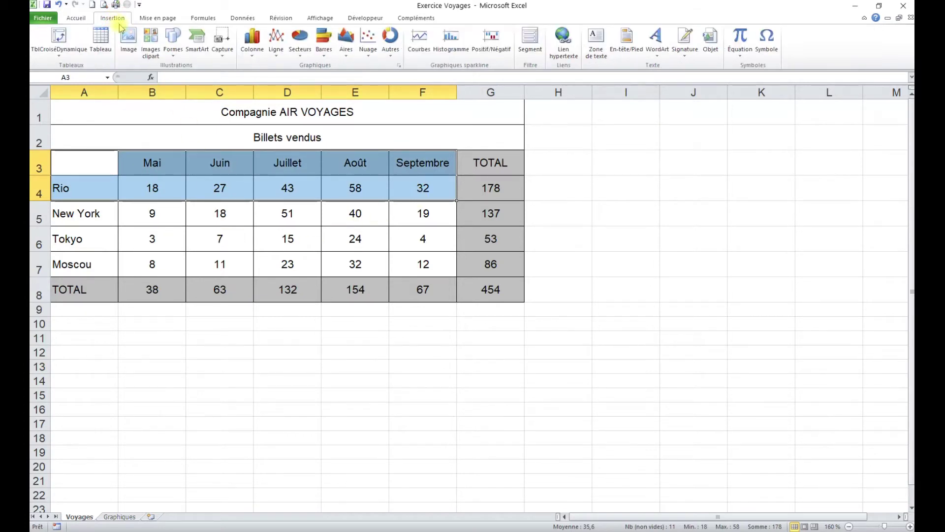
left_click(300, 40)
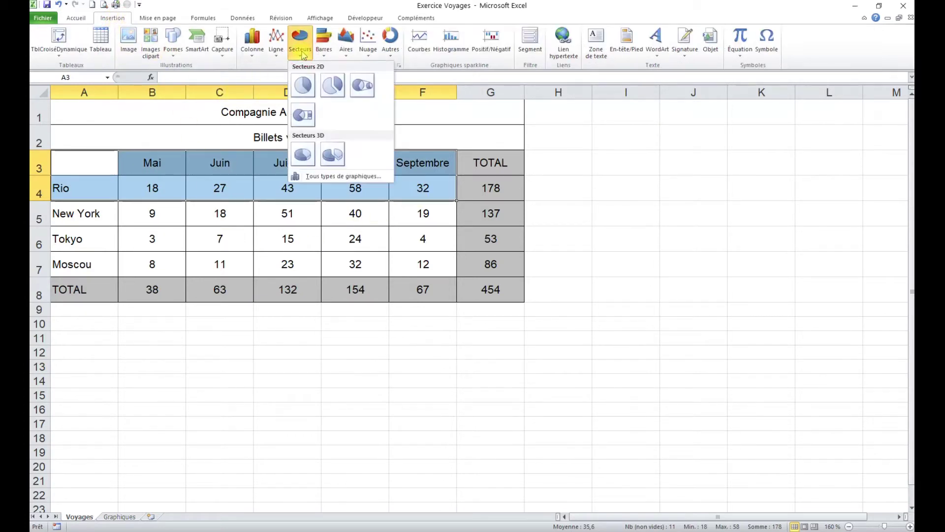
left_click(304, 157)
mouse_move(493, 247)
left_mouse_down()
mouse_move(548, 237)
mouse_move(499, 247)
left_mouse_up()
- Change the pie chart's title to "Répartition des voyages à Rio"
left_click(423, 221)
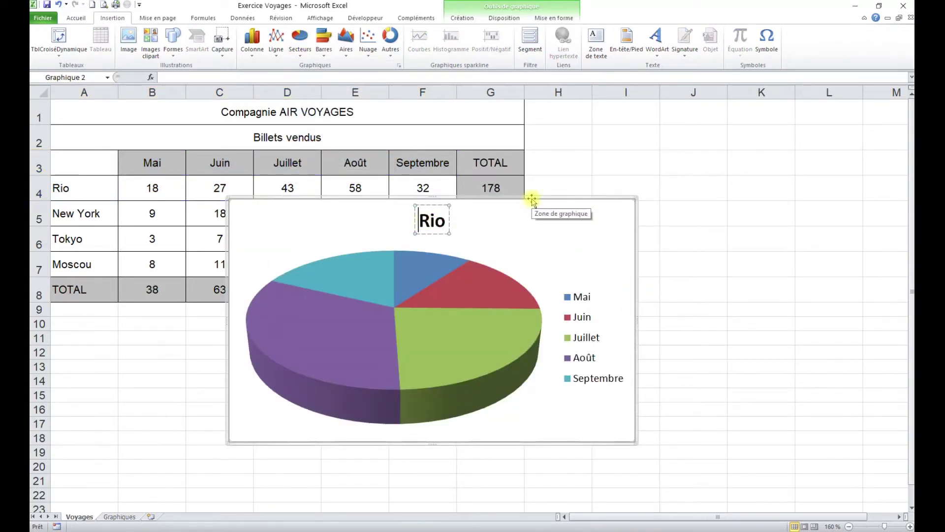
type("Répartt")
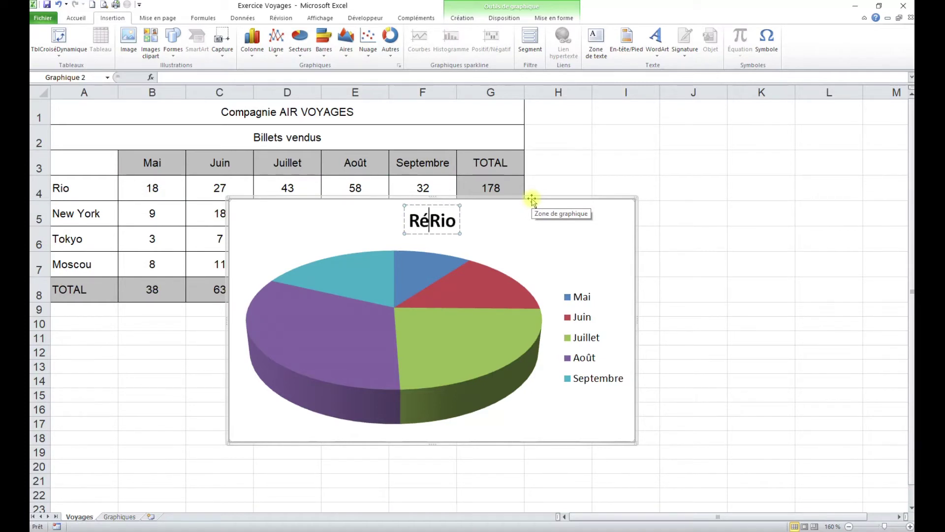
key("BackSpace")
type("ition des ")
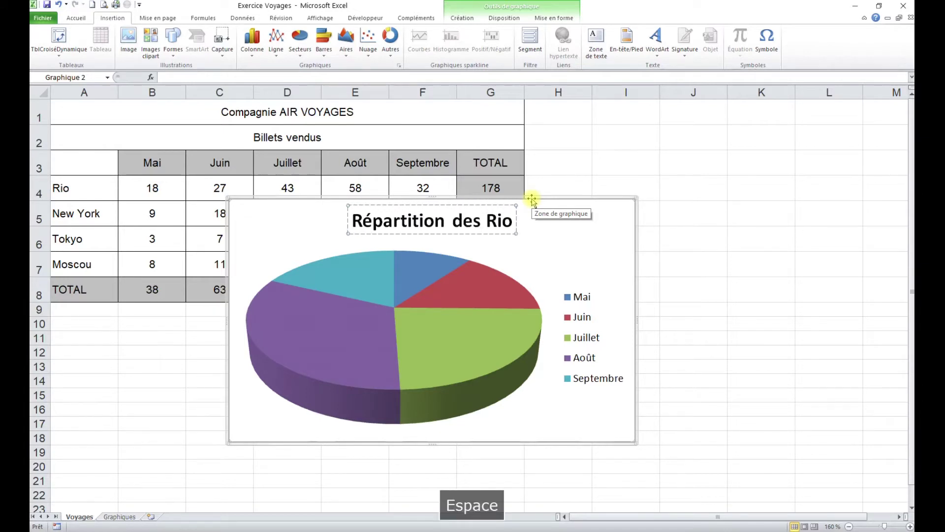
type("voyage")
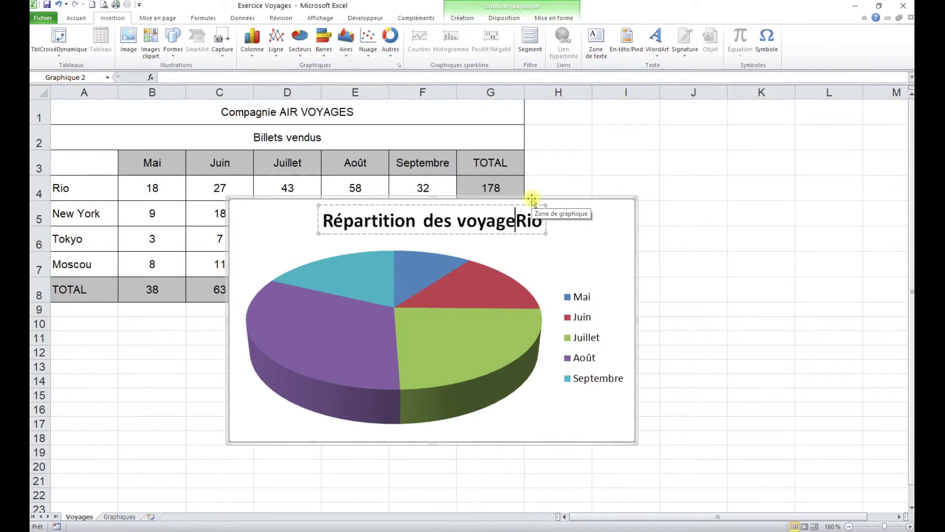
type("s à")
left_click(608, 265)
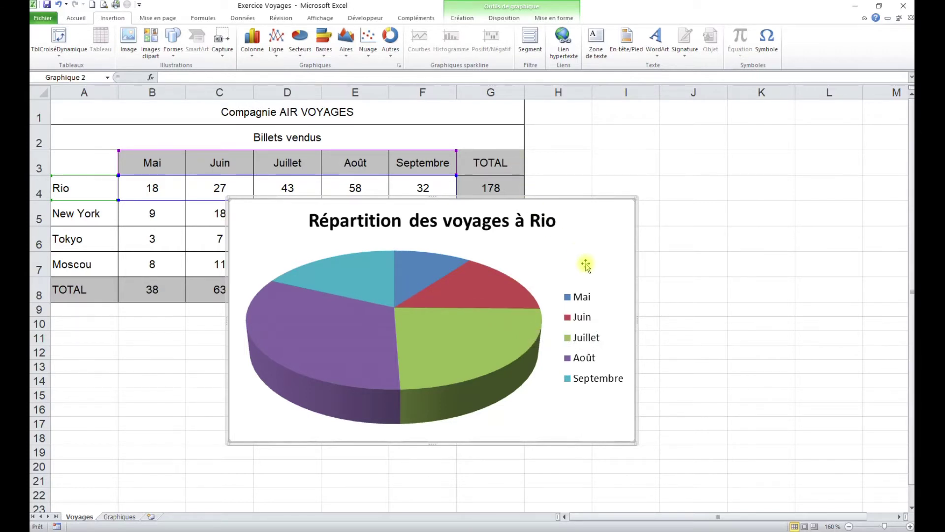
- Apply the chart layout showing month names and percentages to the pie chart, and move all five data labels outside their slices
left_click(468, 20)
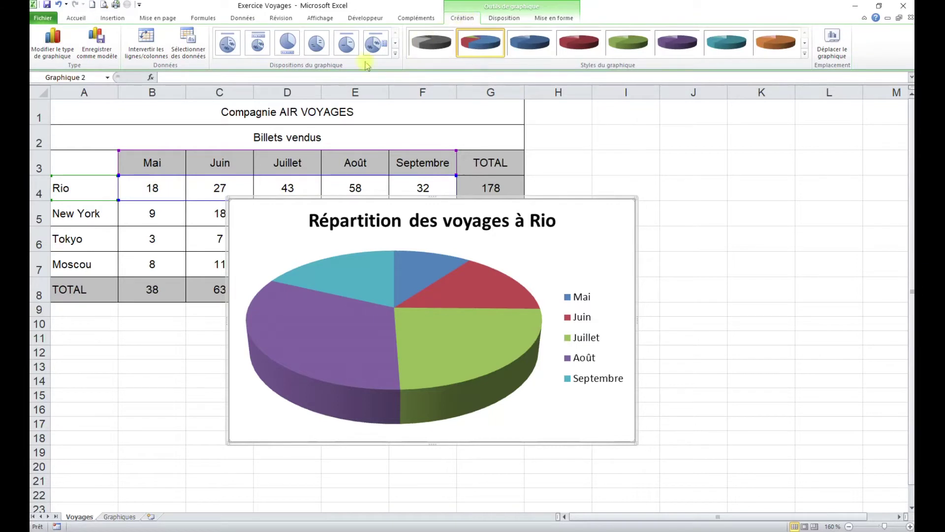
left_click(228, 45)
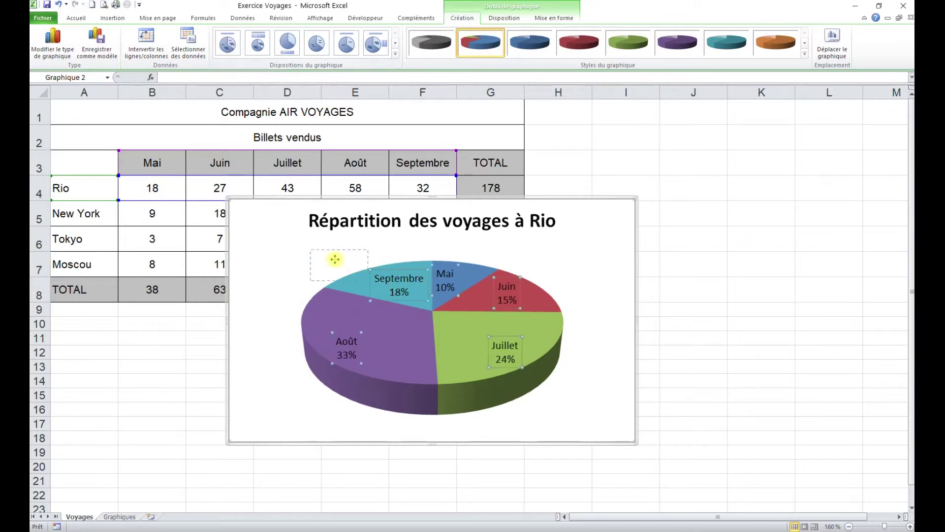
left_click(339, 354)
left_click_drag(389, 280, 298, 264)
left_click_drag(350, 363, 277, 401)
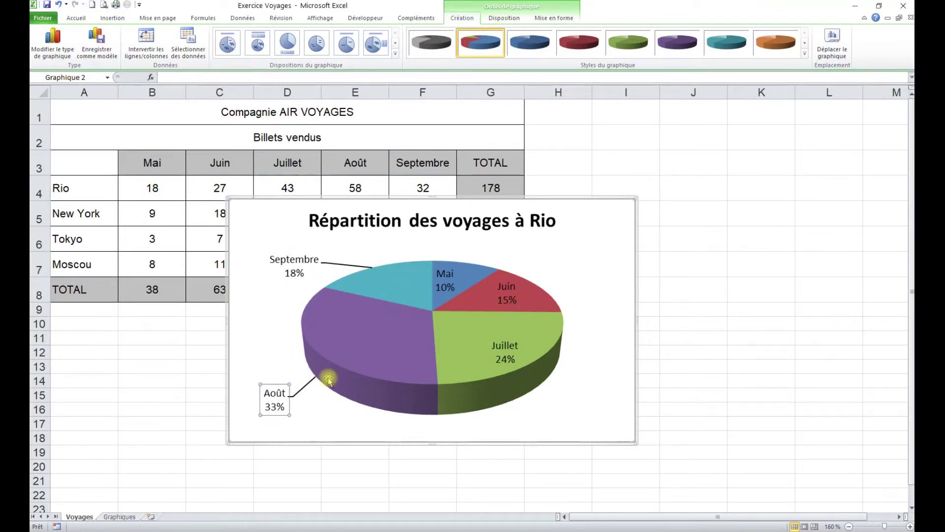
left_click_drag(441, 268, 517, 238)
left_click(448, 281)
left_click(511, 298)
left_click_drag(512, 297, 608, 291)
left_click_drag(498, 351, 581, 413)
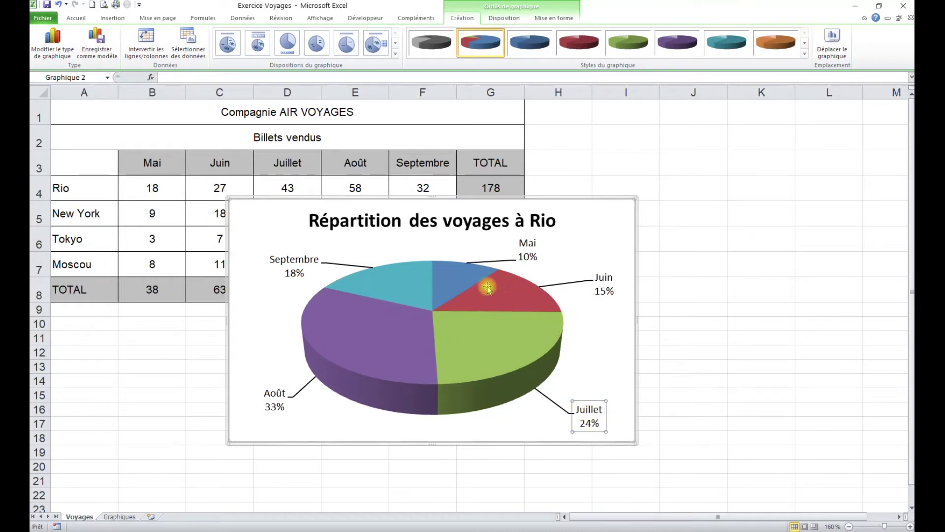
- Pull the Mai slice slightly out of the pie chart
mouse_move(451, 285)
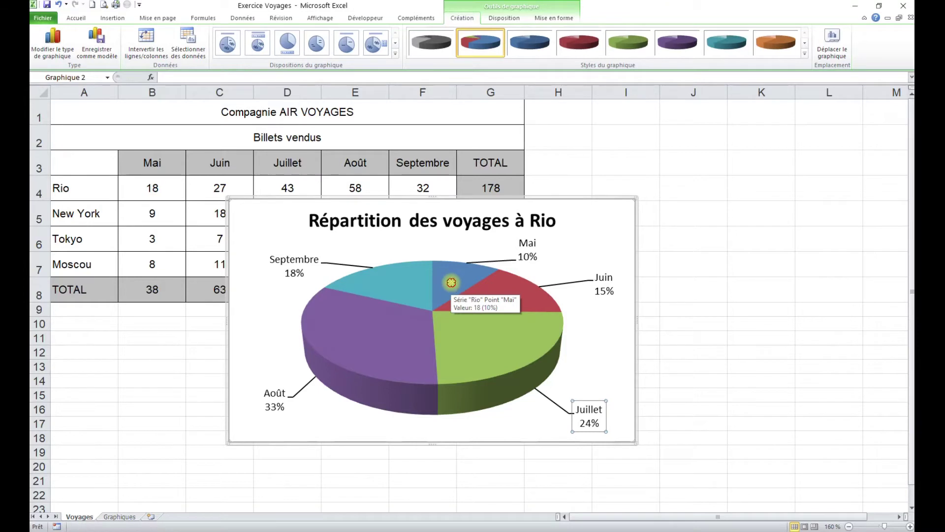
left_click(451, 283)
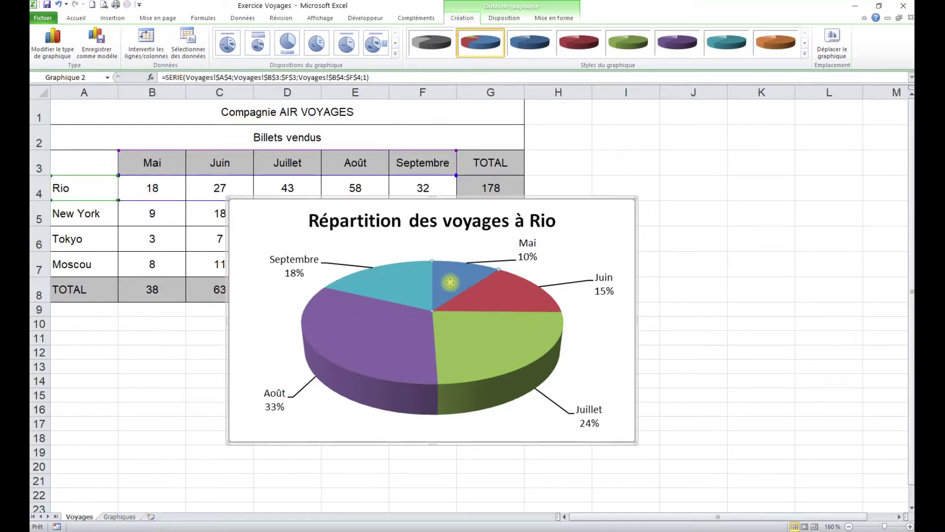
left_click_drag(453, 277, 456, 272)
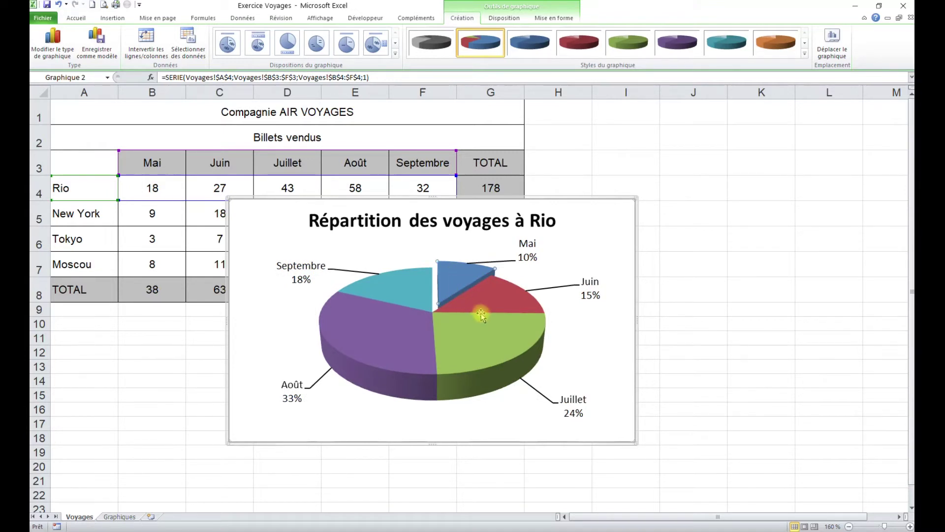
mouse_move(451, 282)
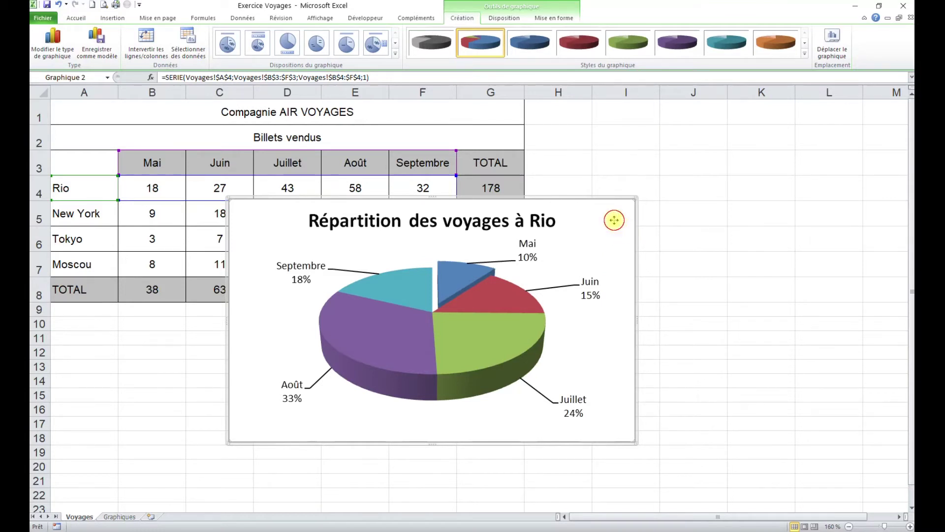
- Cut the pie chart from the Voyages sheet and paste it at cell A18 of the Graphiques sheet
left_click(615, 222)
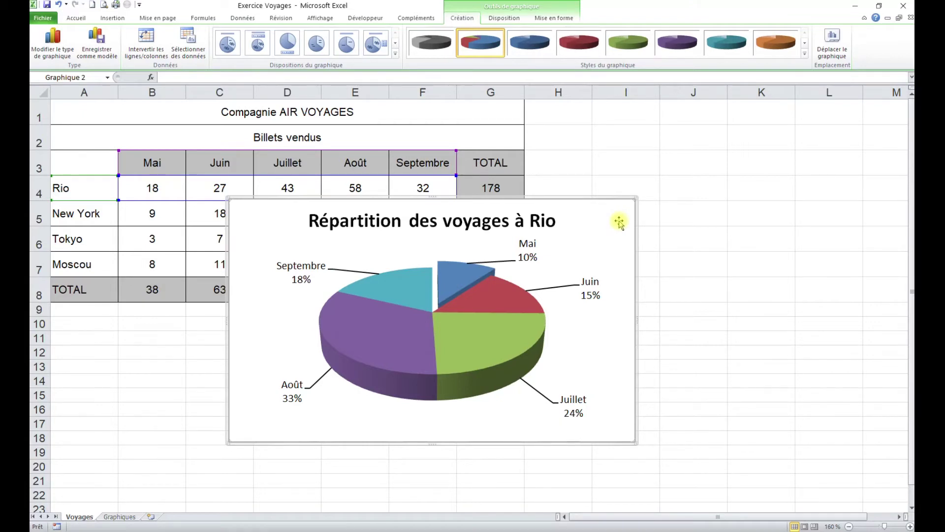
key("ctrl+x")
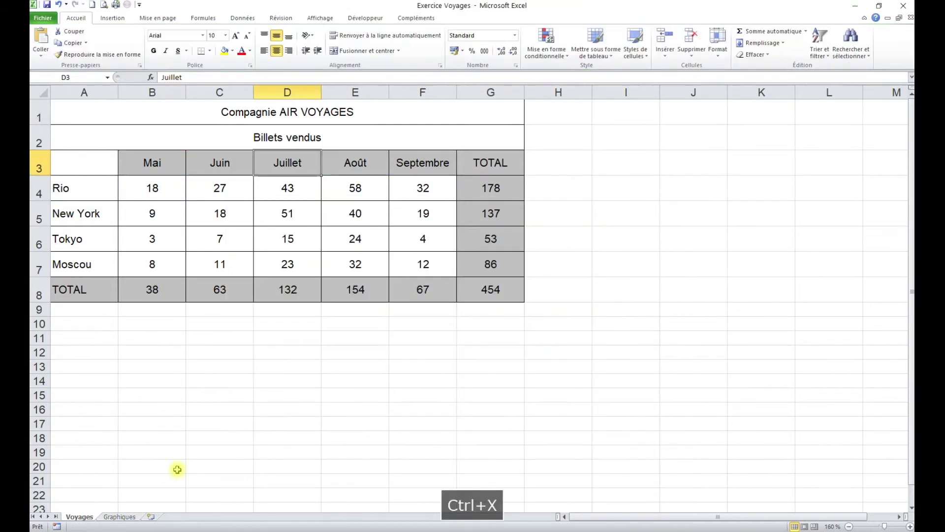
left_click(121, 516)
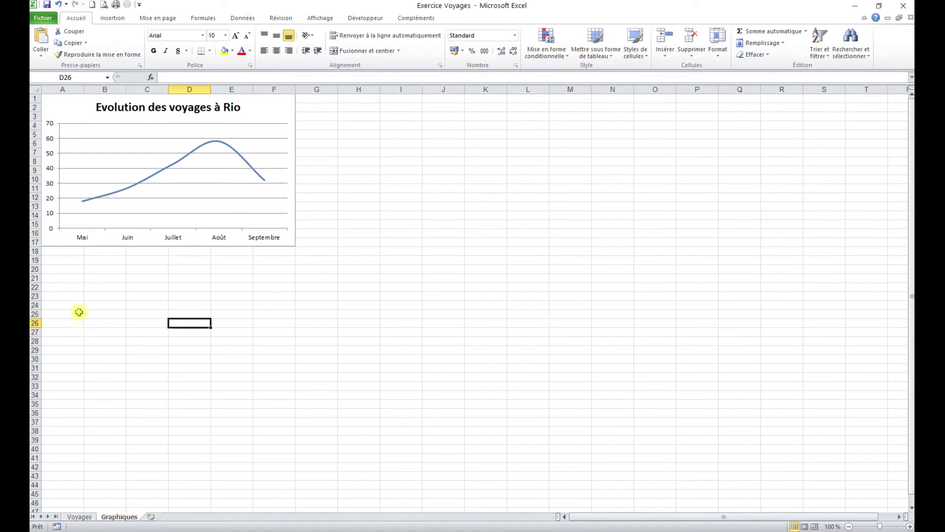
left_click(63, 252)
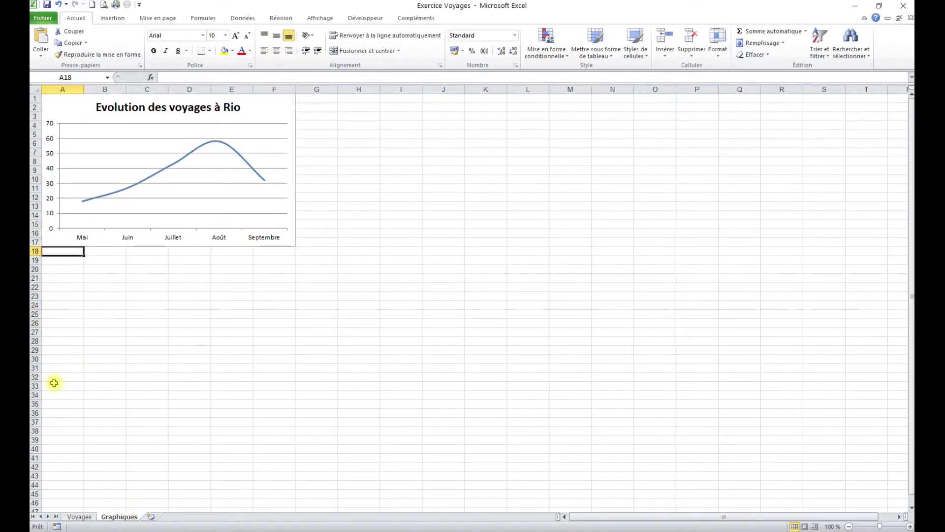
key("ctrl+v")
left_click(374, 377)
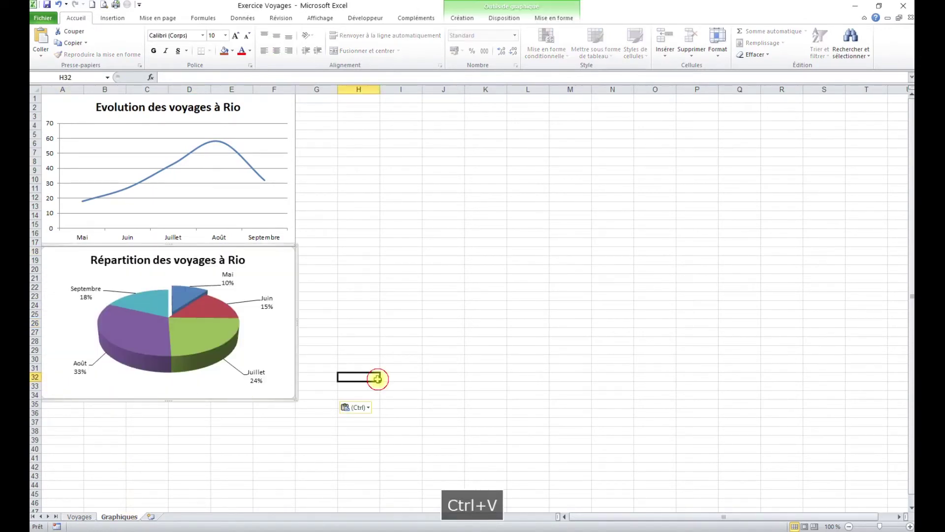
- Return to the Voyages sheet and insert a plain 2D line chart of the monthly totals from B3:F3 and B8:F8
left_click(86, 520)
left_click(210, 379)
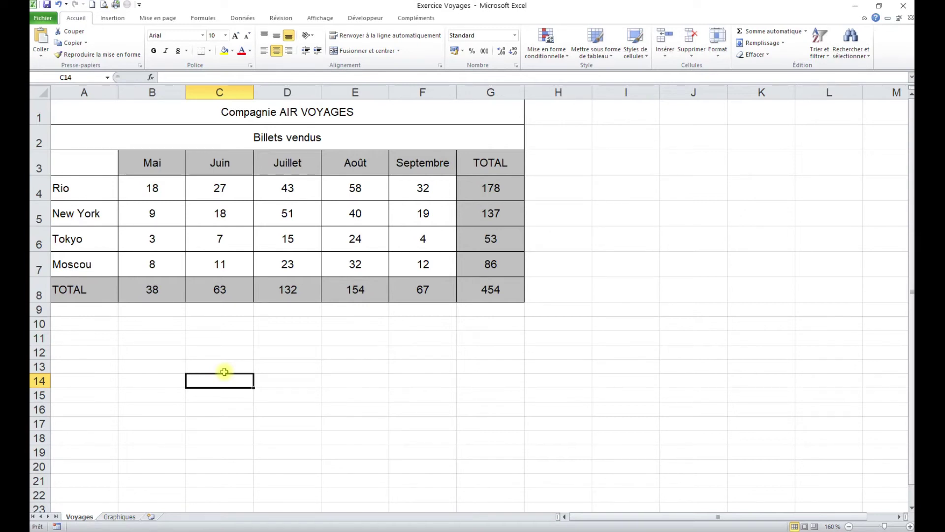
left_click_drag(88, 170, 423, 266)
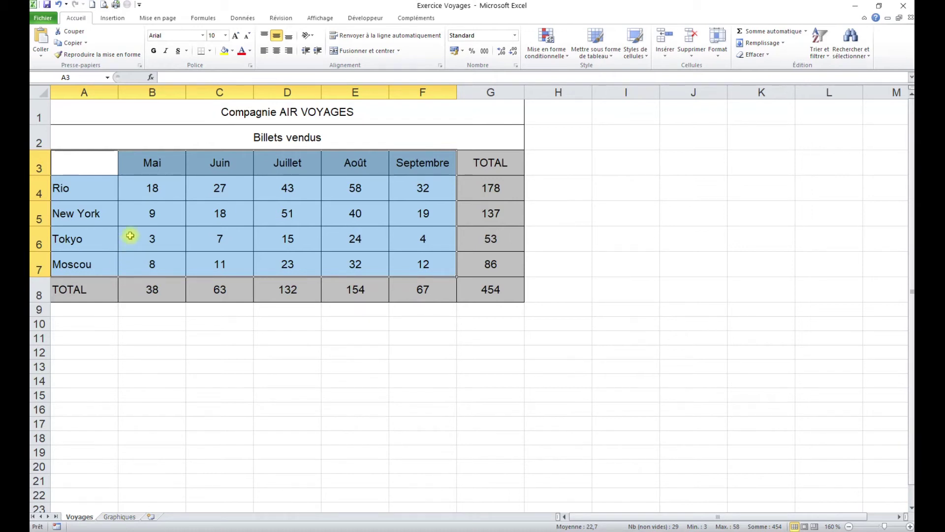
left_click(167, 164)
left_click_drag(167, 164, 425, 165)
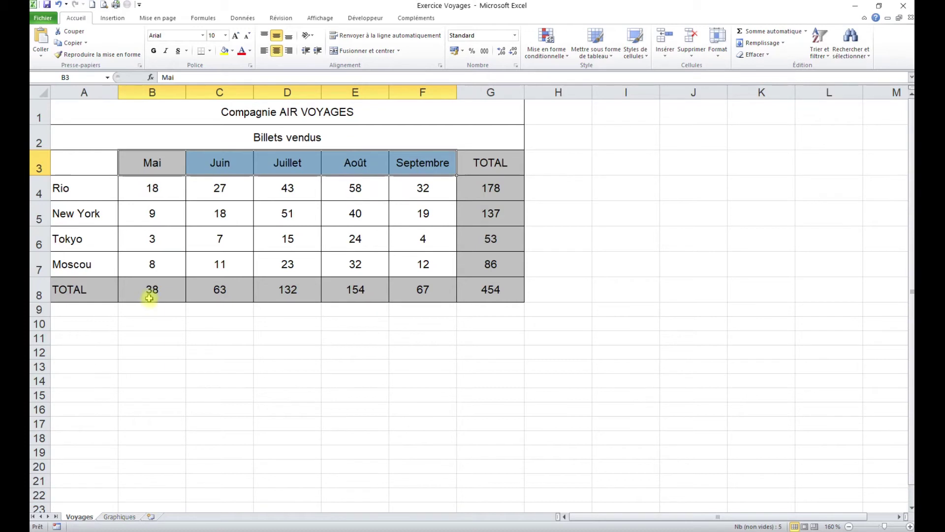
left_click_drag(170, 298, 423, 289)
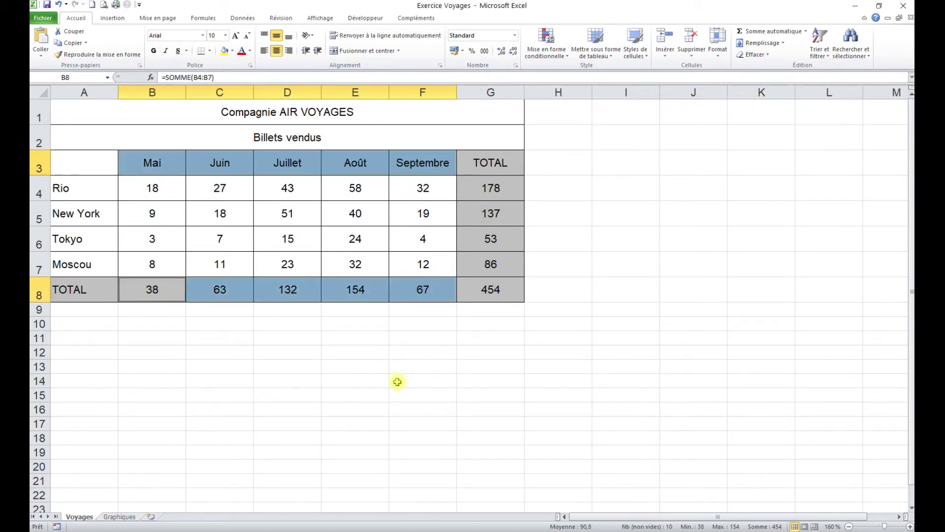
left_click(122, 21)
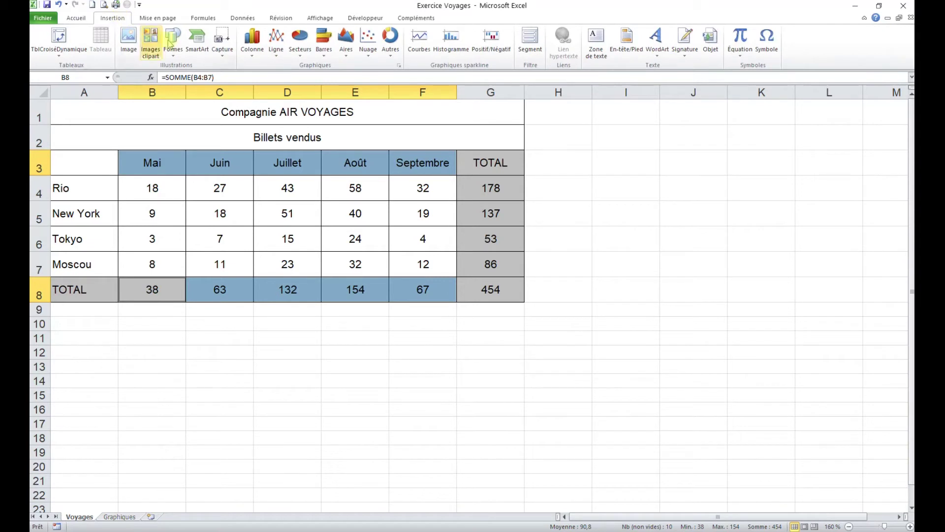
left_click(279, 49)
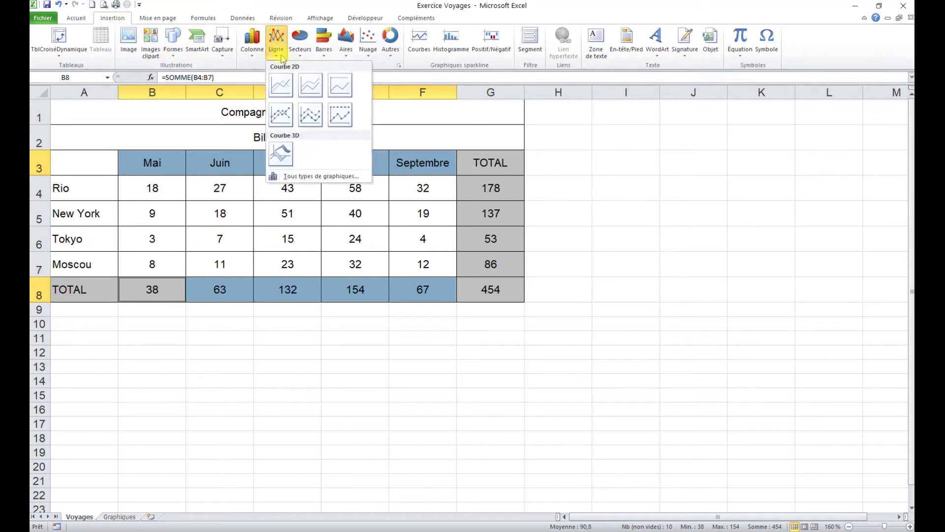
left_click(280, 85)
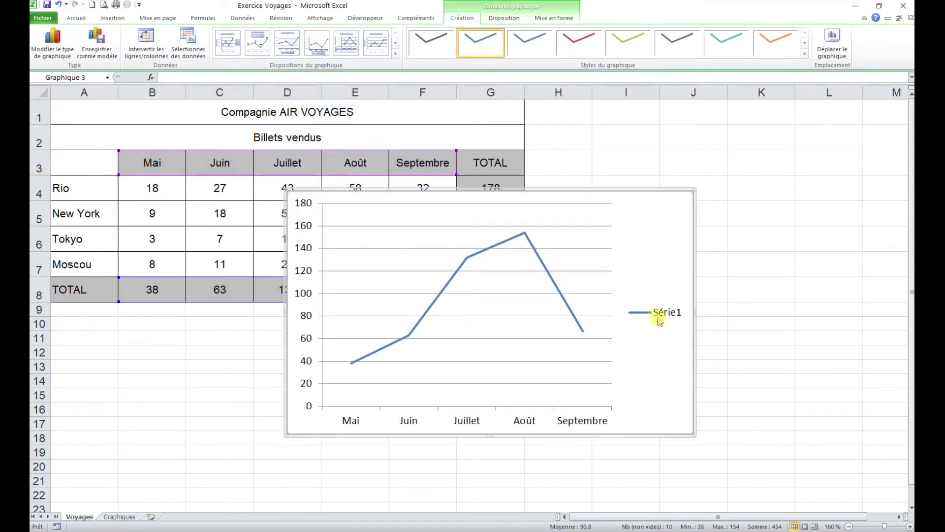
- Delete the line chart's legend and add a centered overlay title reading "Evolution des voyages"
left_click(659, 312)
key("Delete")
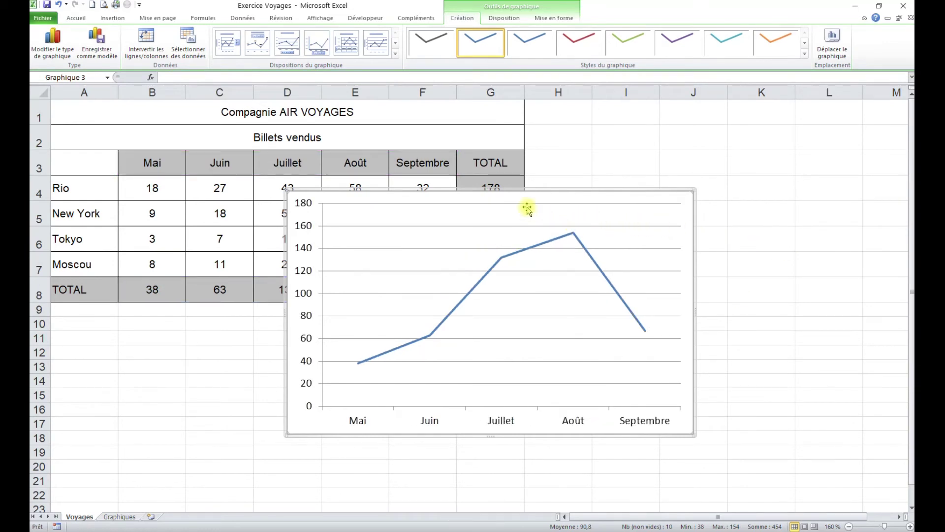
left_click(507, 19)
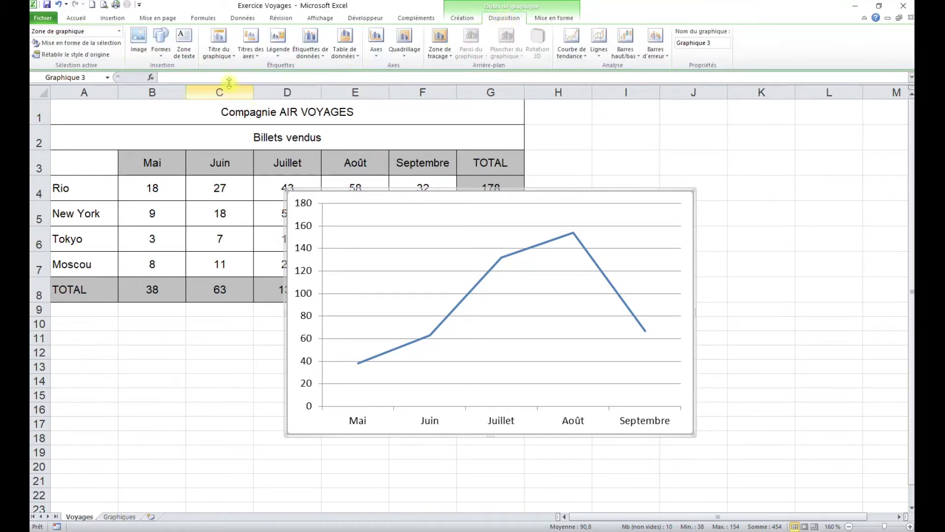
left_click(224, 59)
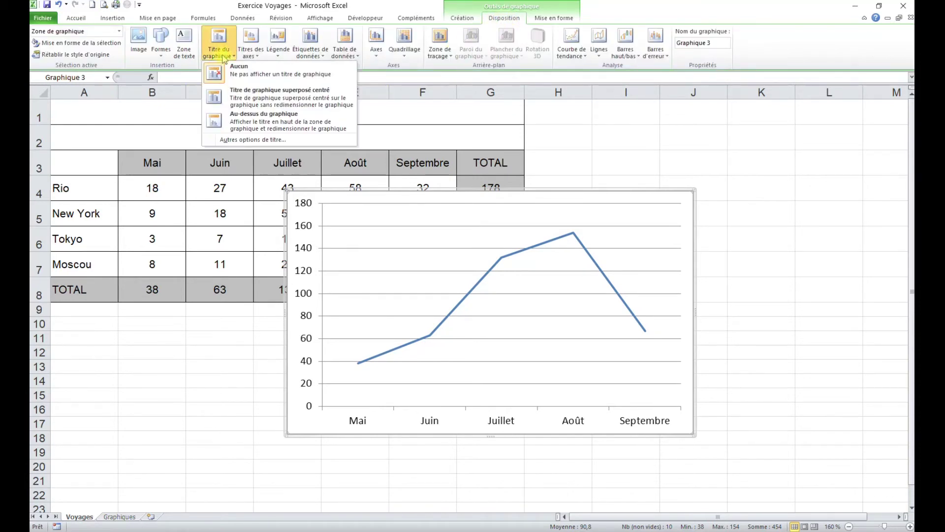
left_click(270, 101)
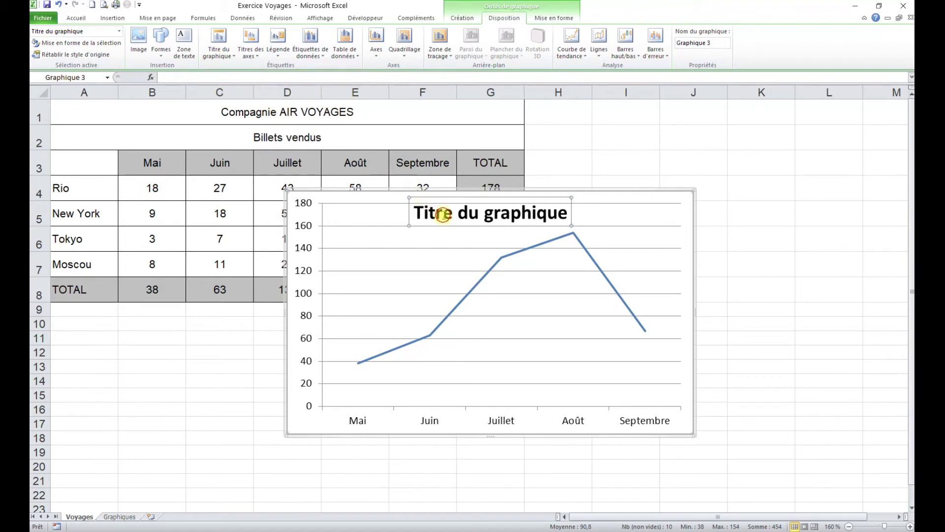
double_click(443, 215)
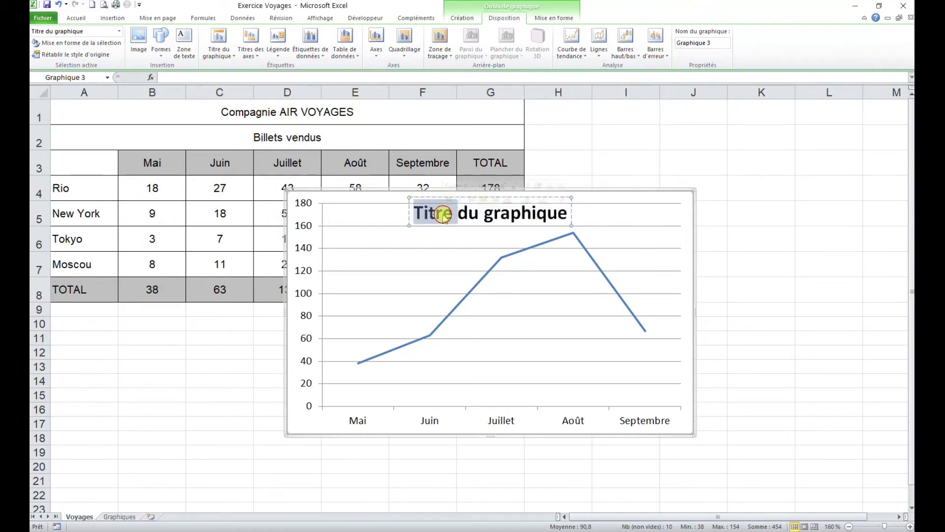
triple_click(444, 215)
type("Ev")
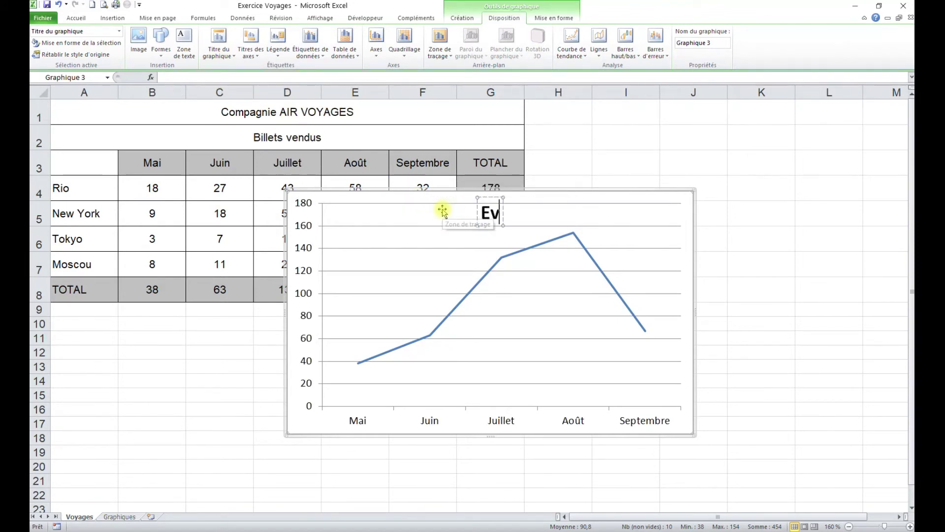
type("olution d")
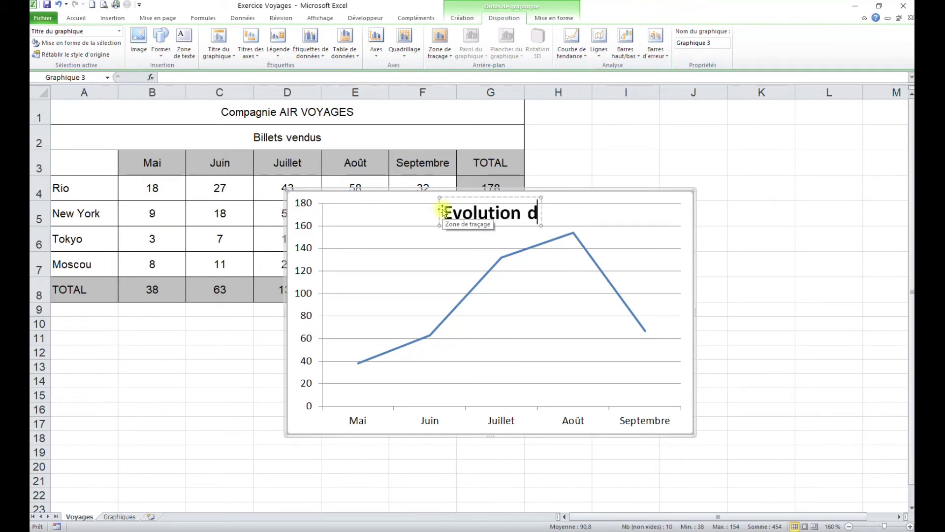
type("es v")
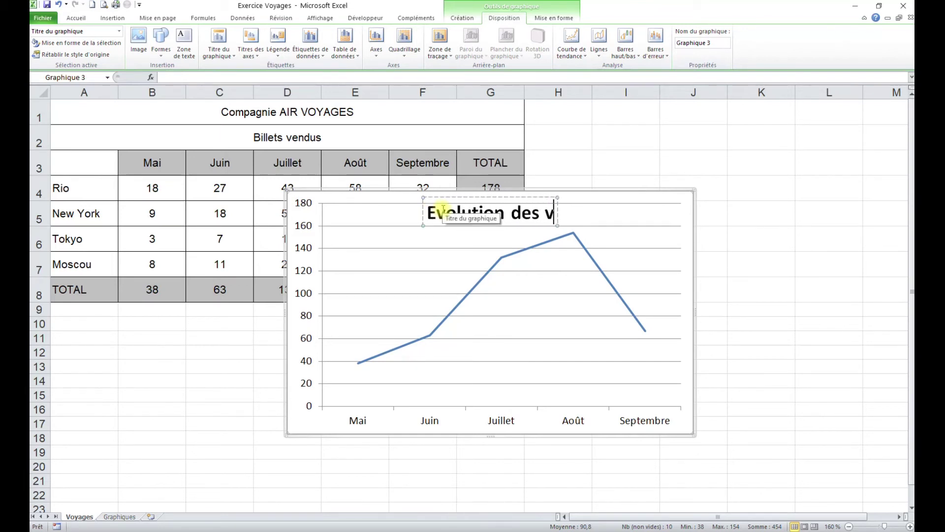
type("oyages")
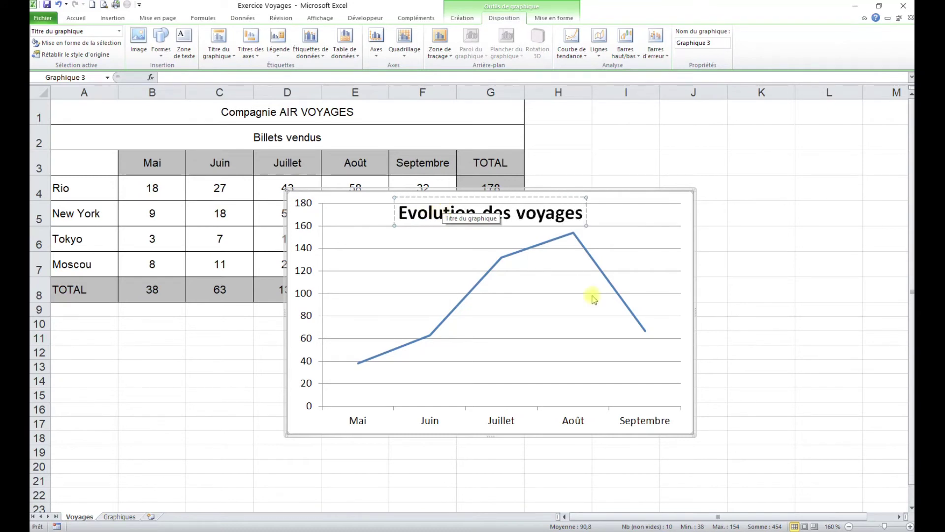
left_click(480, 320)
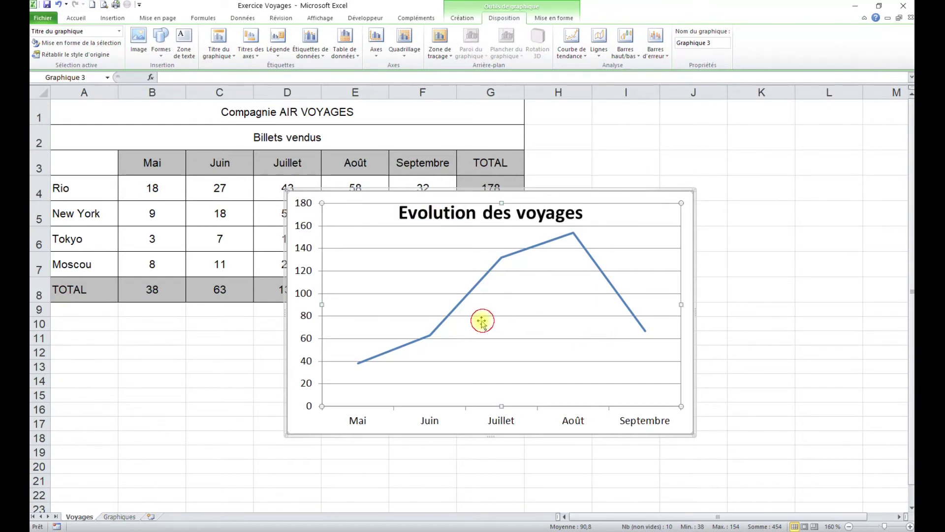
- Add a title below the line chart's horizontal axis reading "Mois"
left_click(255, 57)
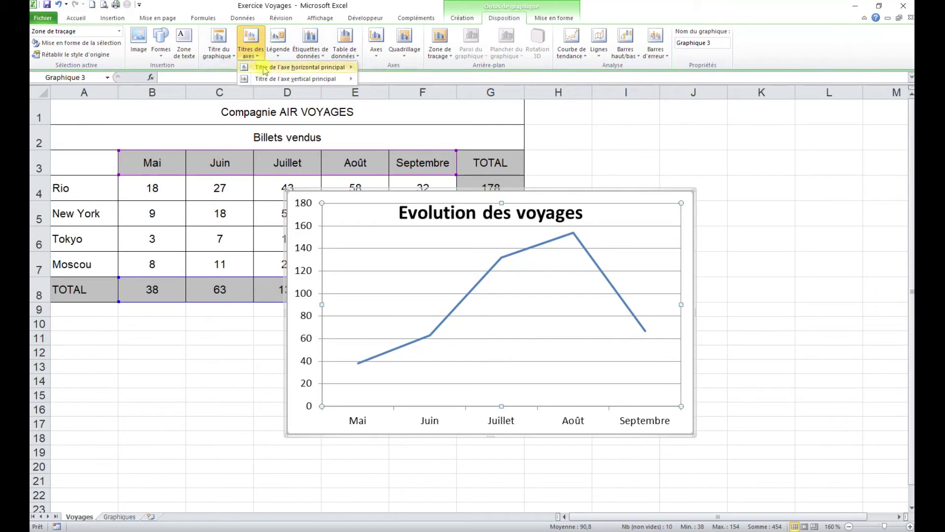
mouse_move(295, 72)
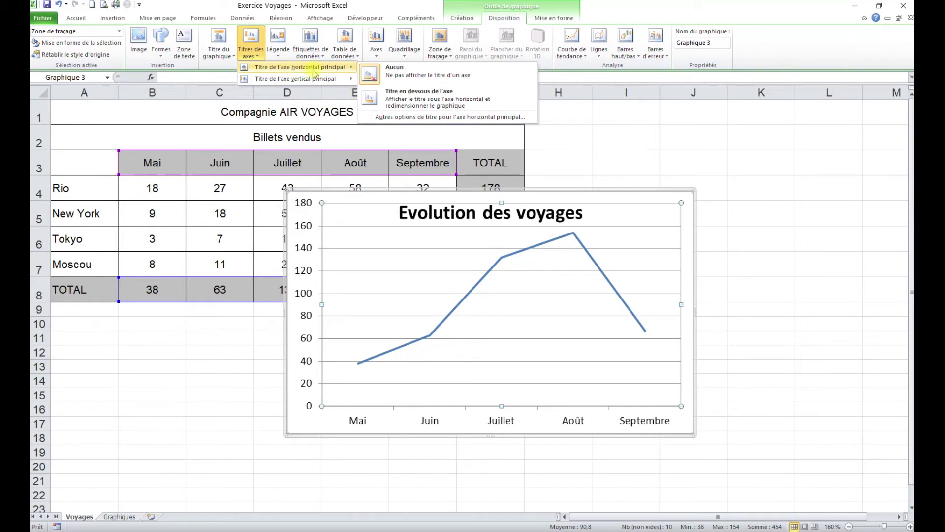
left_click(414, 97)
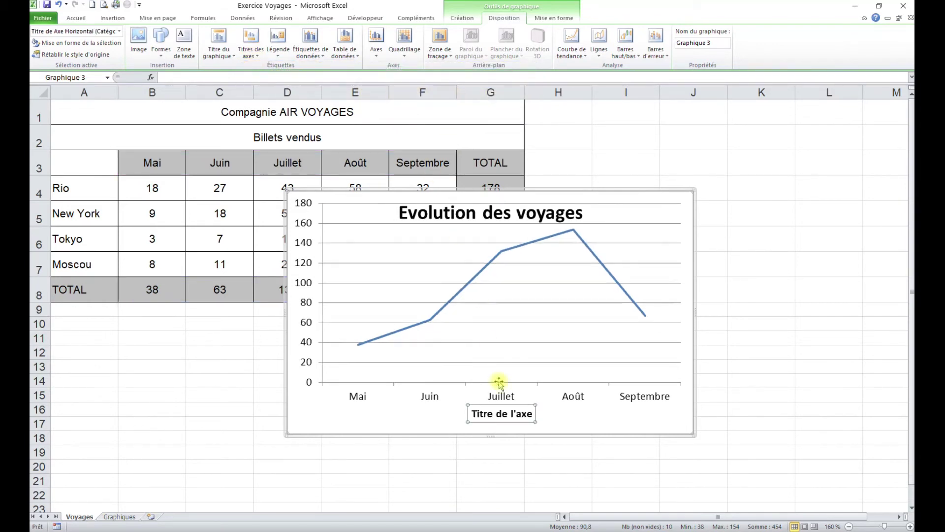
triple_click(512, 414)
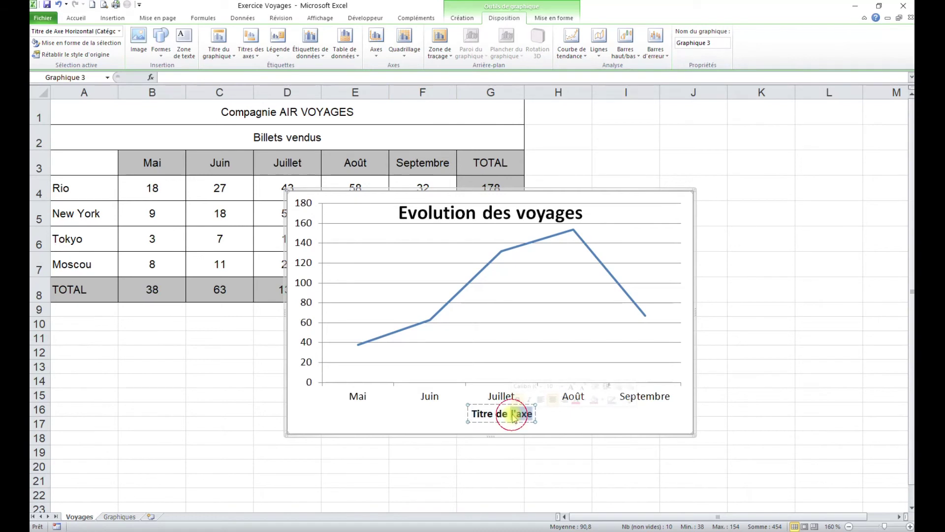
type("Mois")
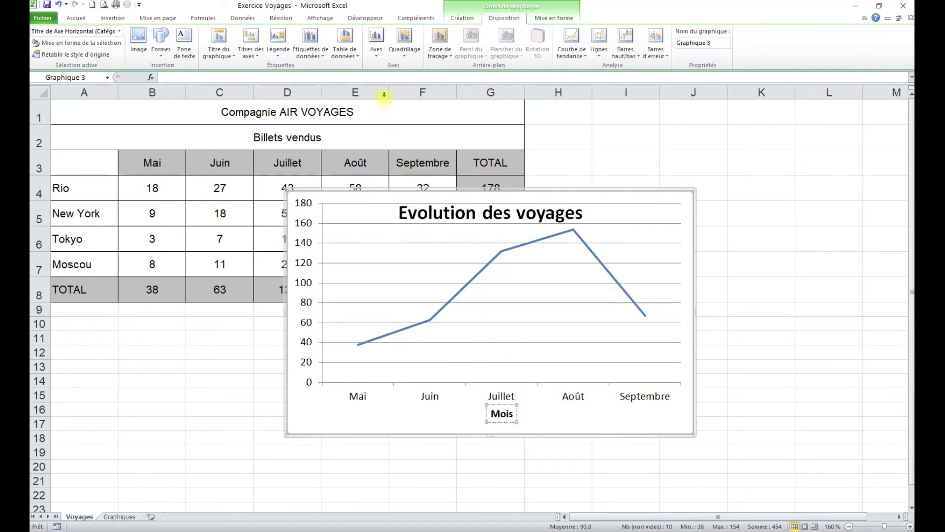
- Add a rotated title to the line chart's vertical axis reading "Nombre de voyages"
left_click(256, 53)
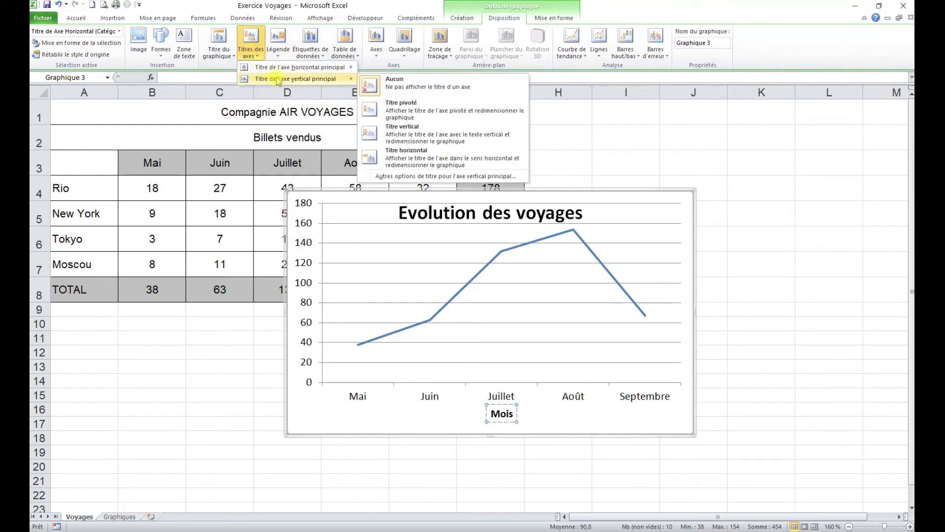
left_click(438, 108)
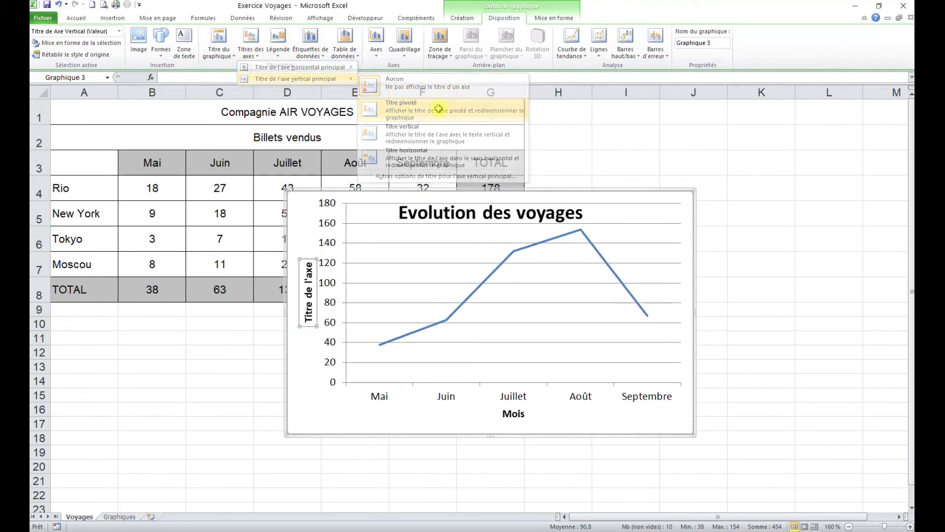
double_click(310, 315)
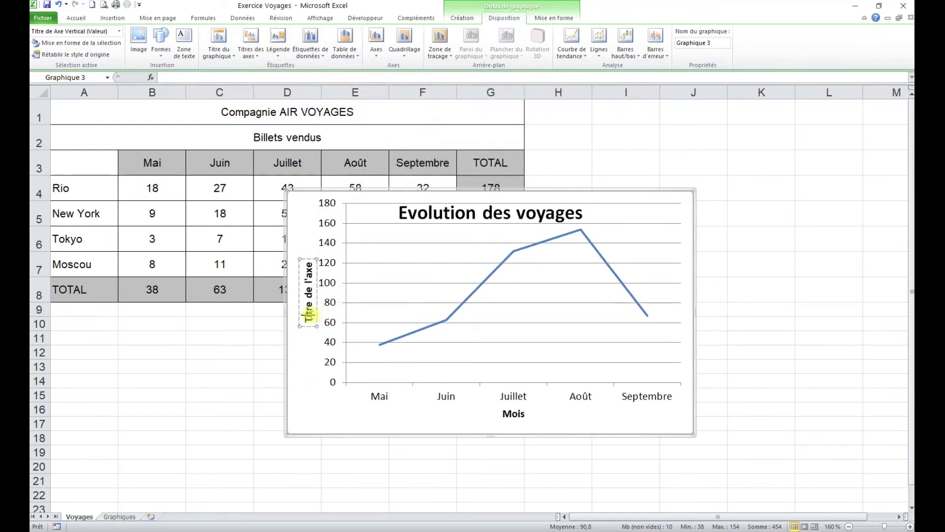
key("ctrl+a")
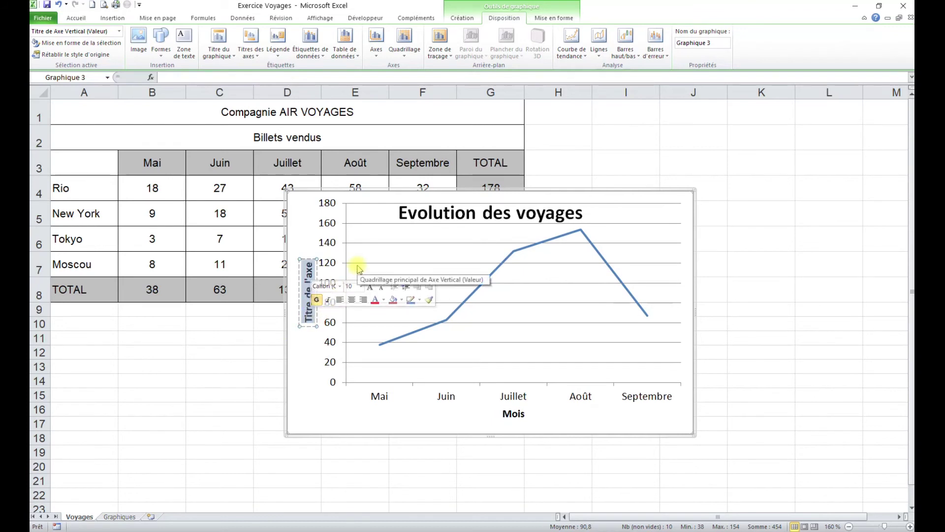
type("Nombre de ")
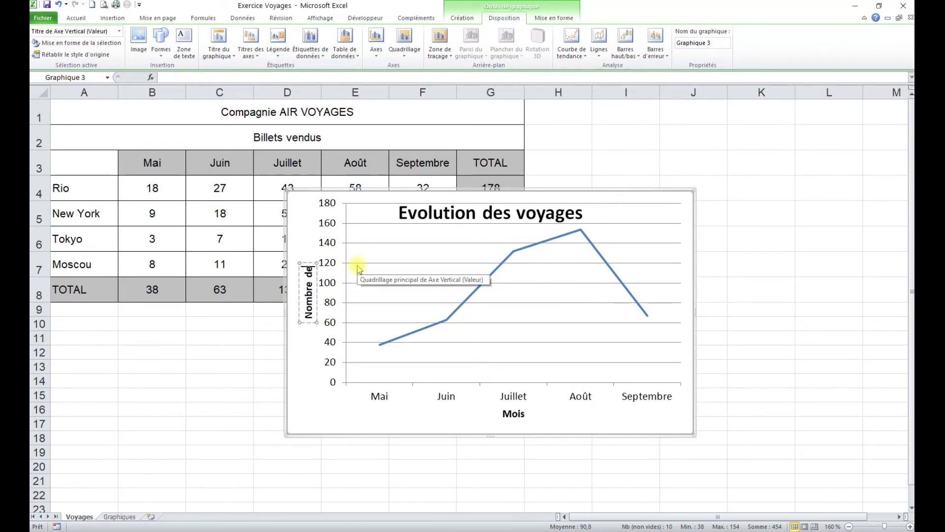
type("voyages")
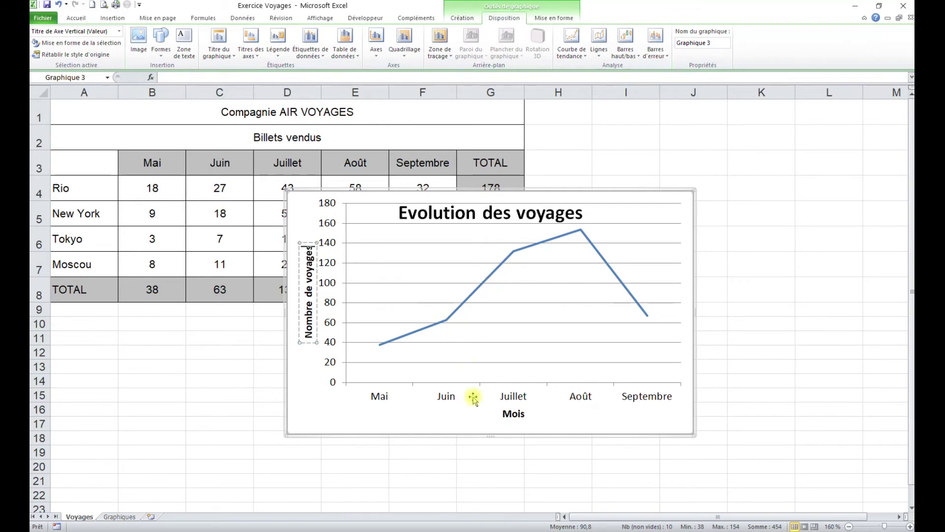
- Cut the "Evolution des voyages" line chart from the Voyages sheet and paste it at cell A35 of the Graphiques sheet
left_click(343, 424)
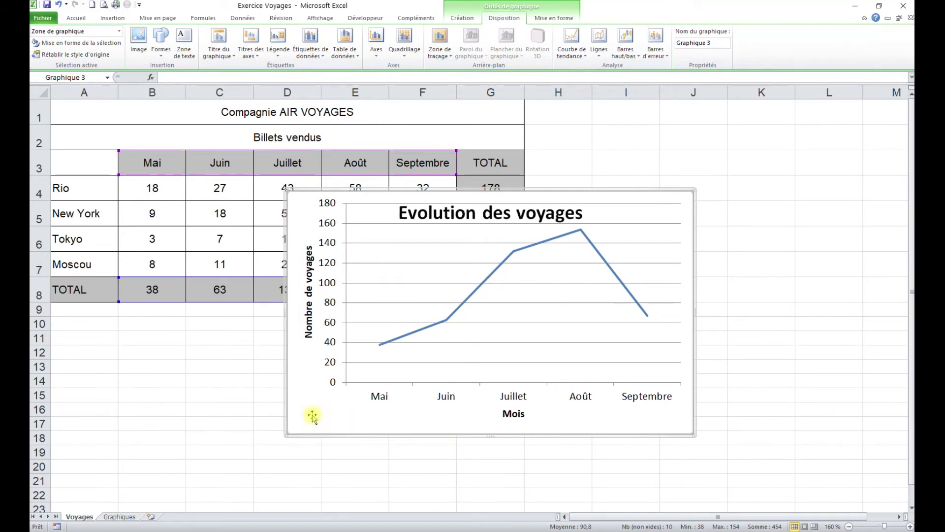
key("ctrl+x")
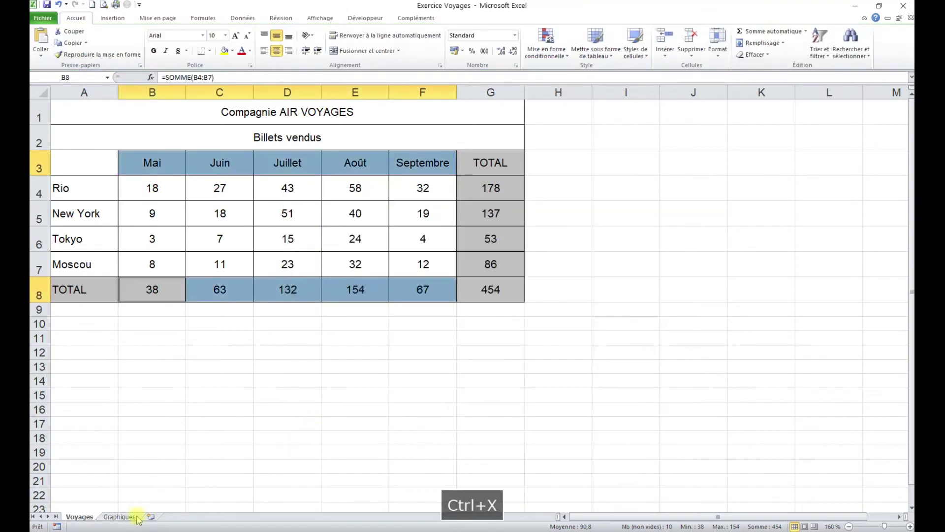
left_click(125, 515)
left_click(68, 403)
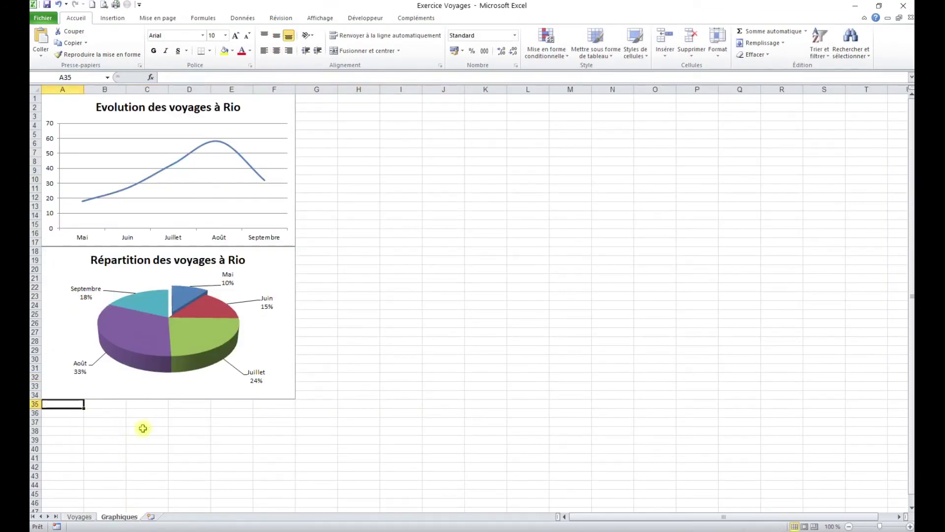
scroll(180, 426, "down", 2)
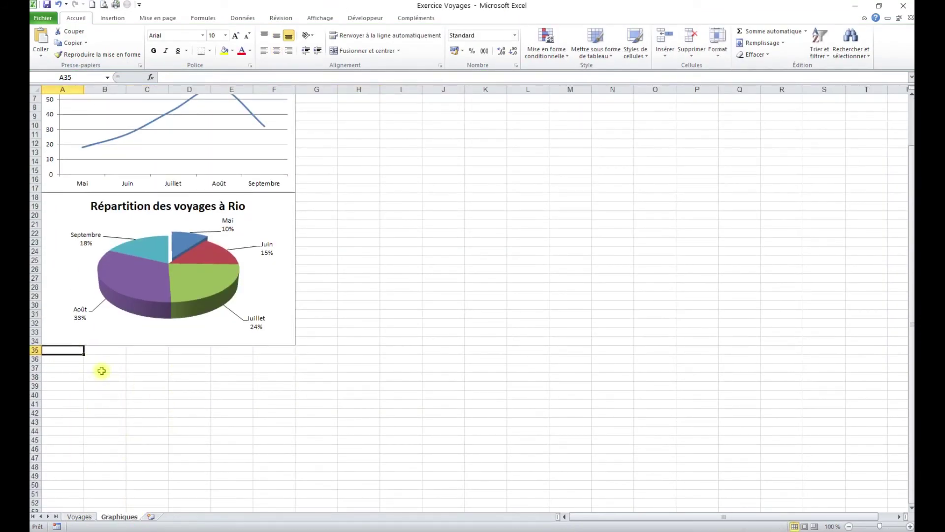
key("ctrl+v")
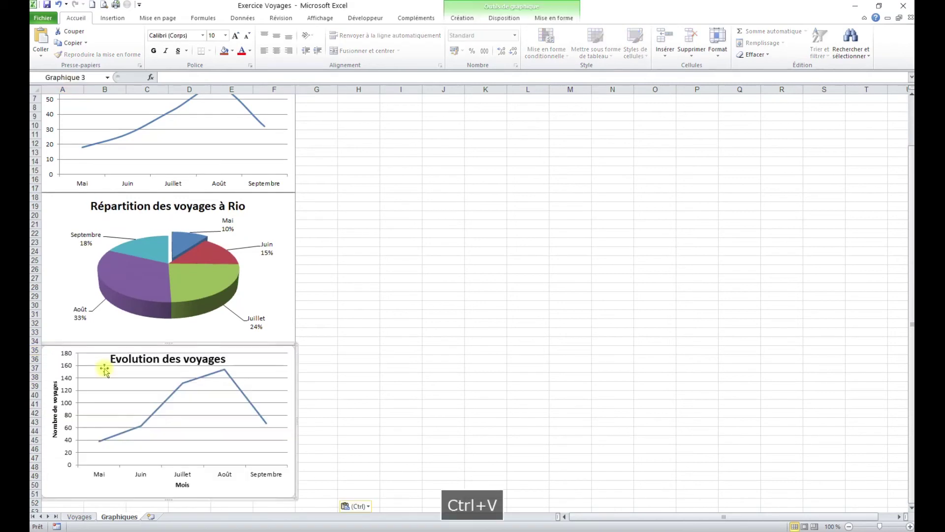
left_click(358, 343)
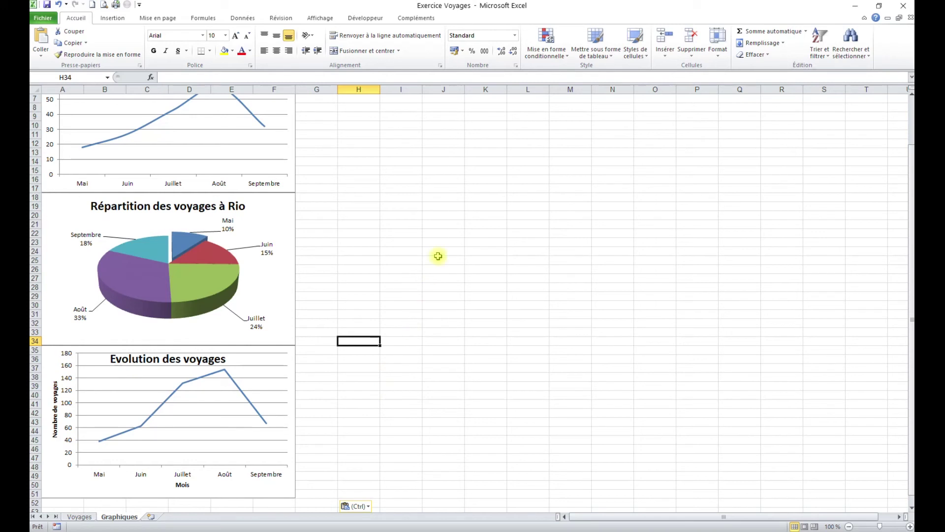
- Create a custom page header with "EXCEL" in the left section, "Graphiques" in the center and "Air voyage" in the right
left_click(158, 19)
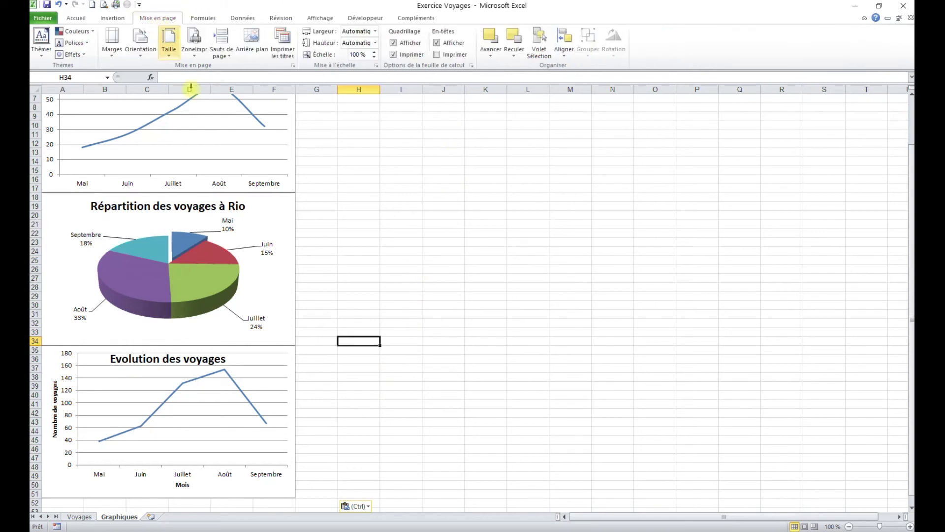
left_click(293, 66)
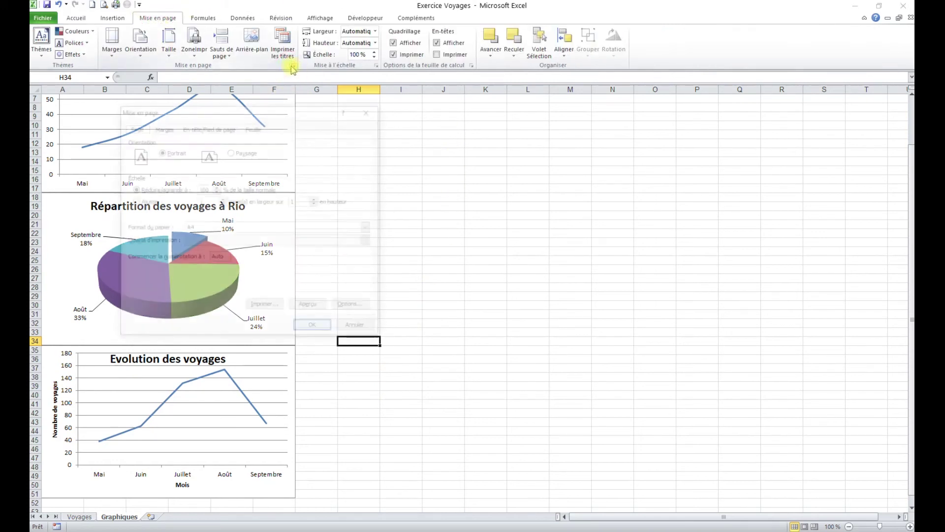
left_click(210, 127)
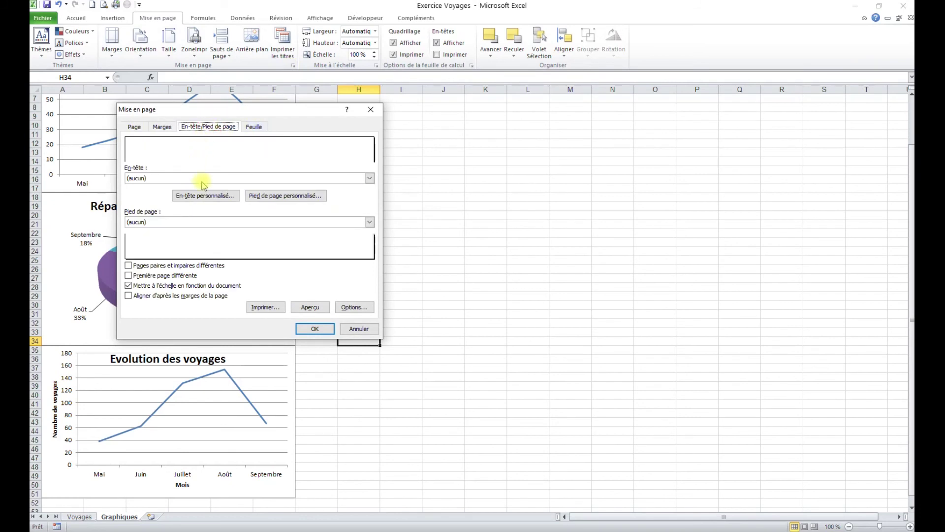
left_click(212, 196)
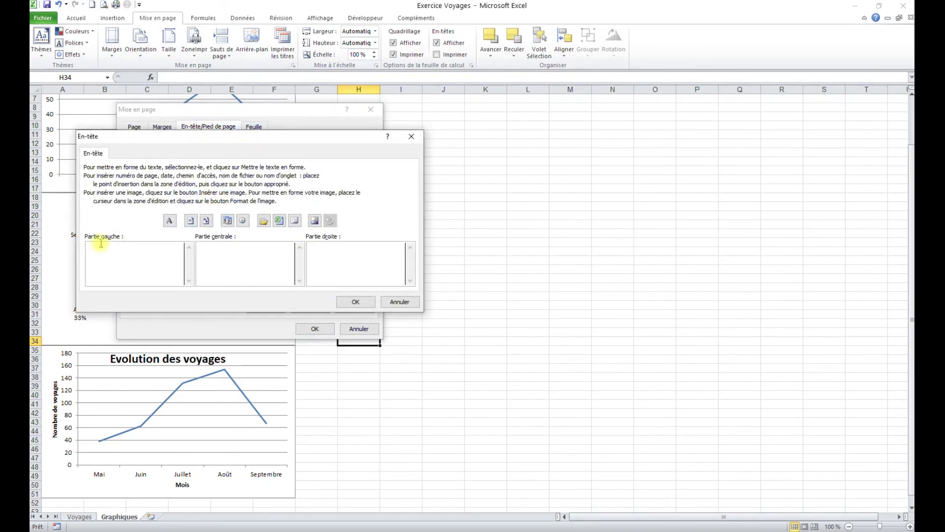
key("Tab")
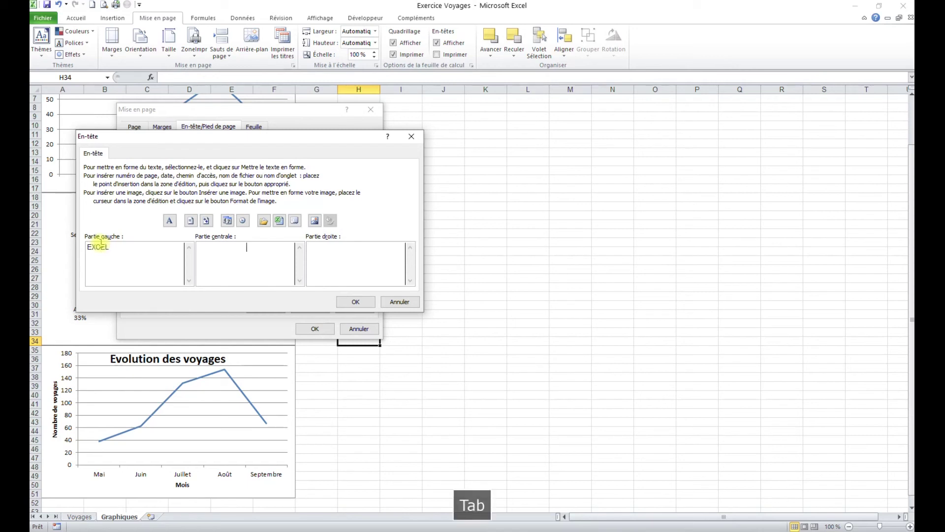
type("Graphiques")
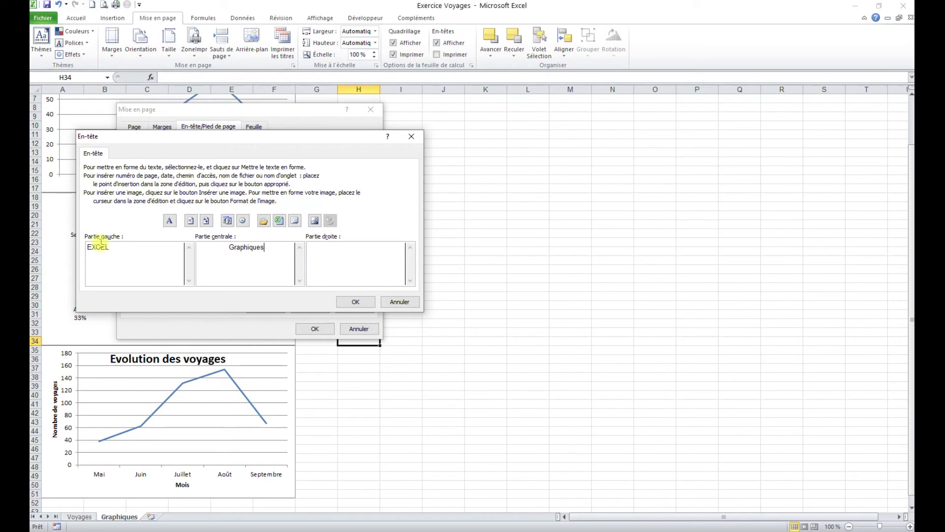
key("Tab")
type("Air v")
left_click(345, 302)
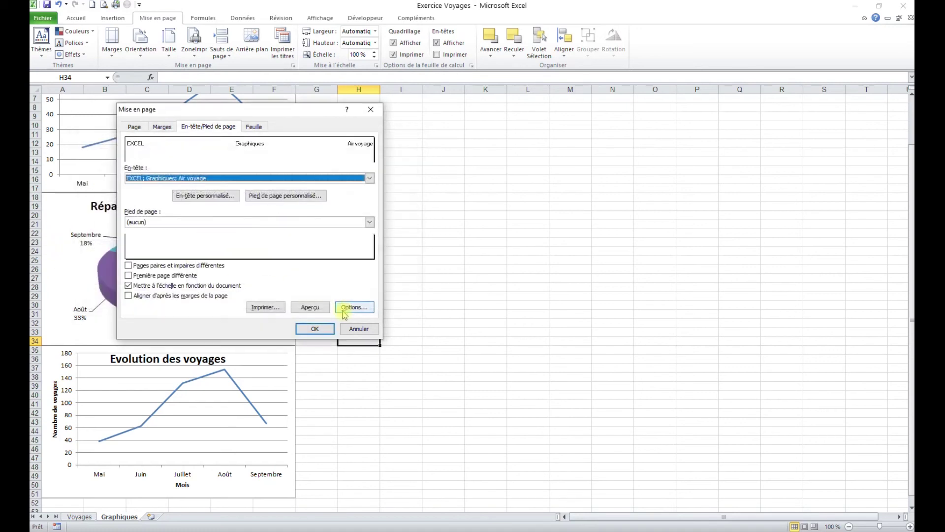
- Preview the Graphiques sheet for printing and turn off gridline printing in the page setup
left_click(310, 307)
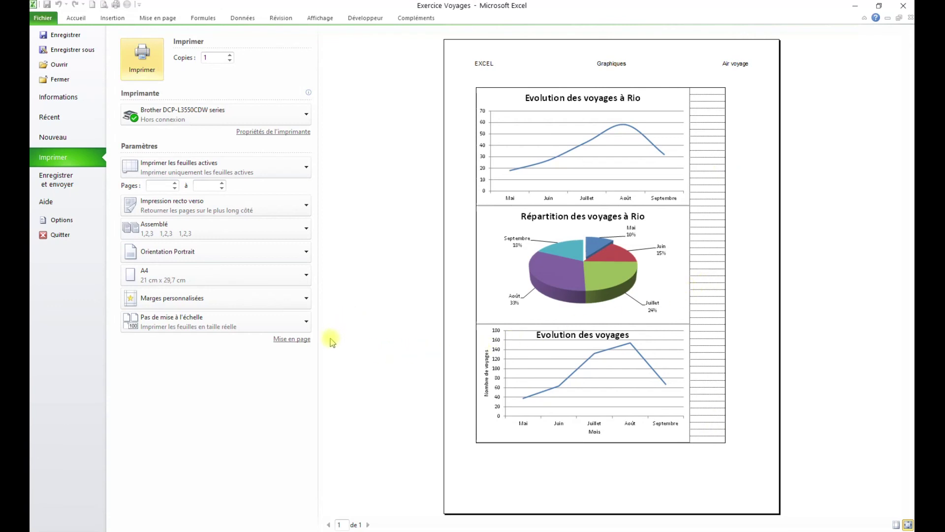
left_click(290, 339)
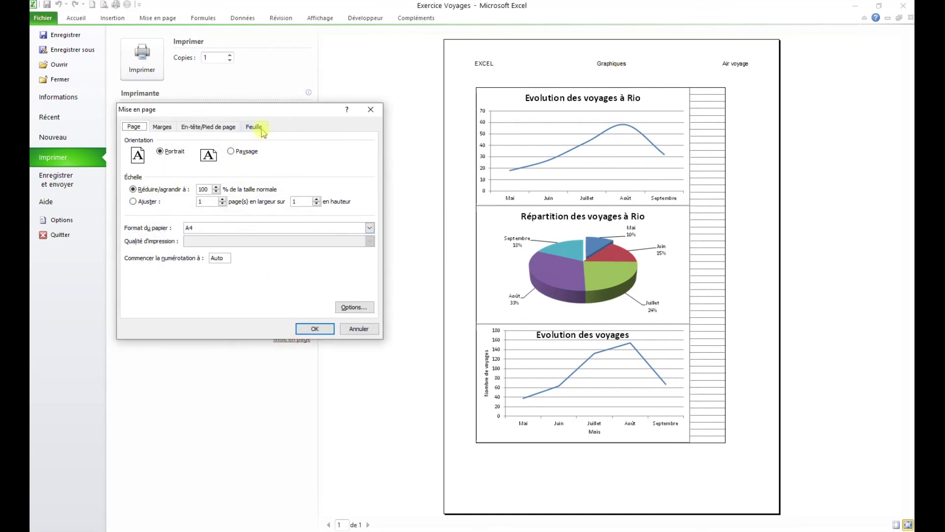
left_click(255, 127)
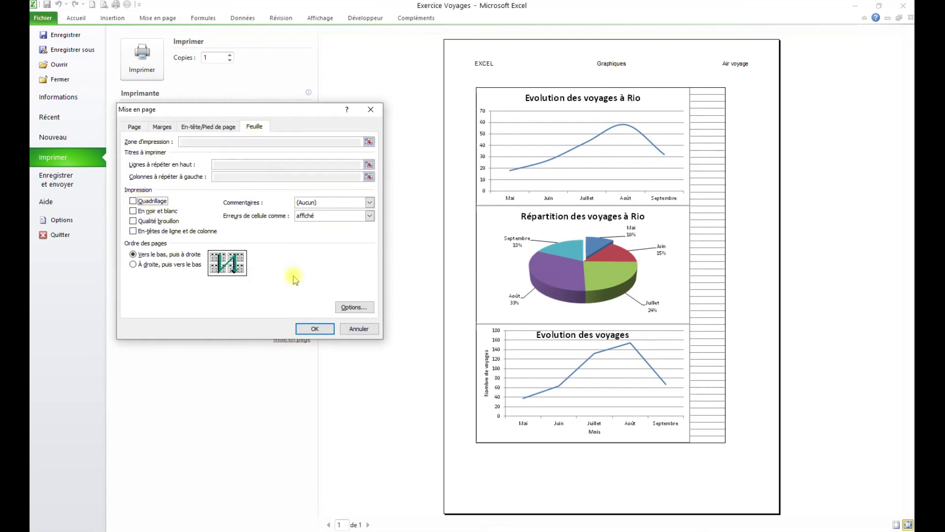
left_click(315, 330)
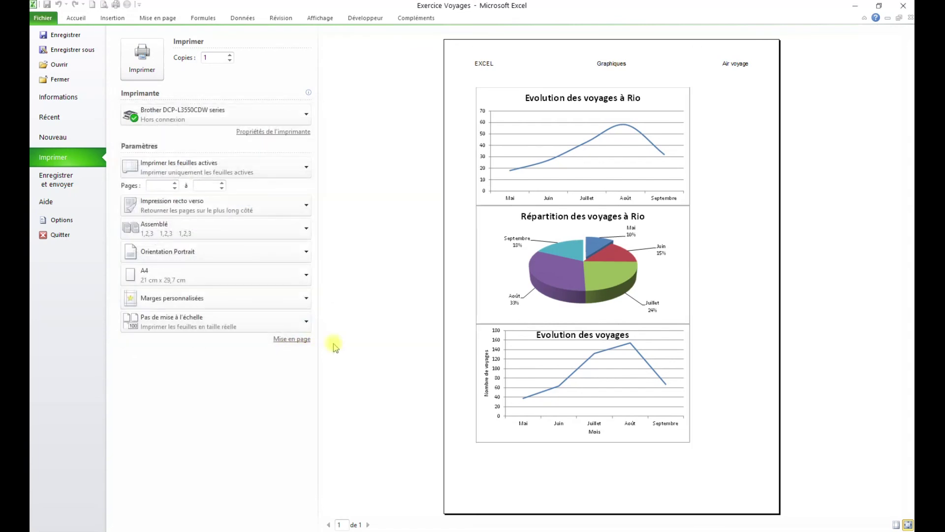
- Center the printed charts horizontally and vertically on the page, and return to the Graphiques sheet
left_click(299, 341)
left_click(159, 127)
left_click(134, 274)
left_click(133, 283)
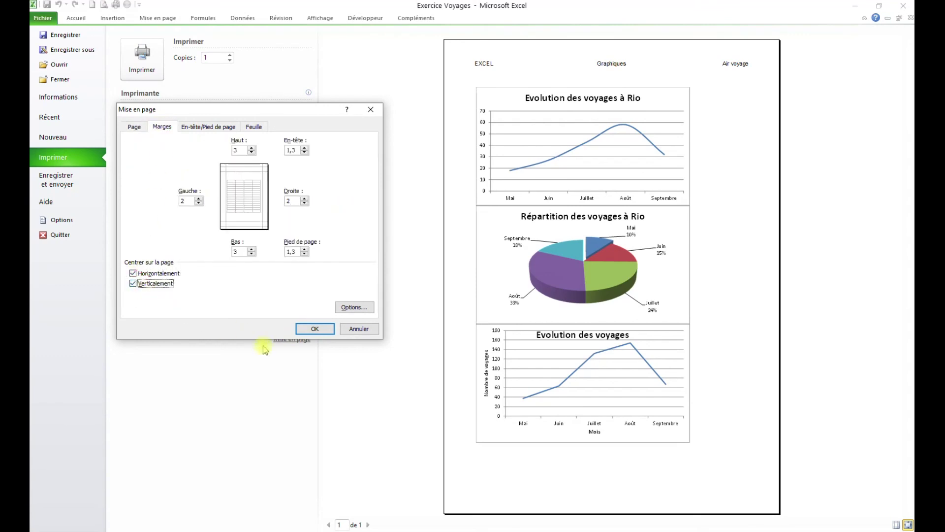
left_click(312, 329)
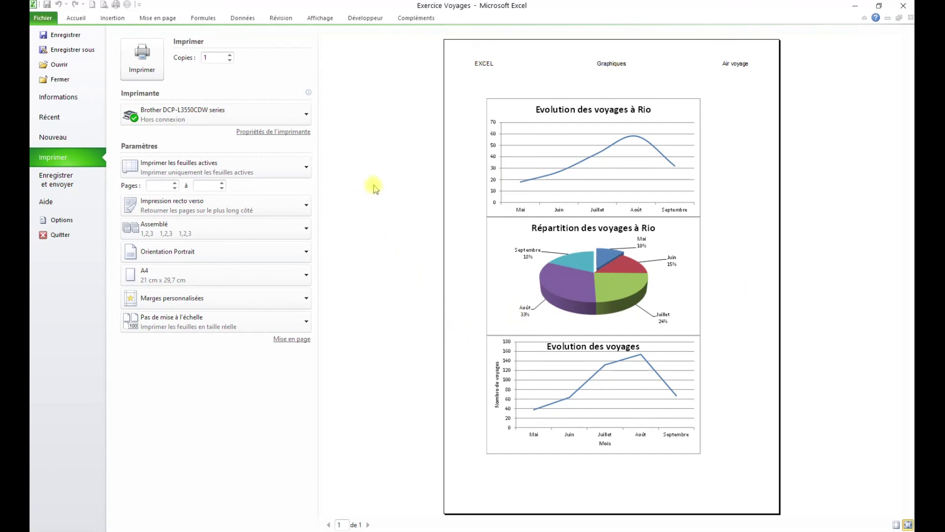
left_click(78, 20)
left_click(386, 214)
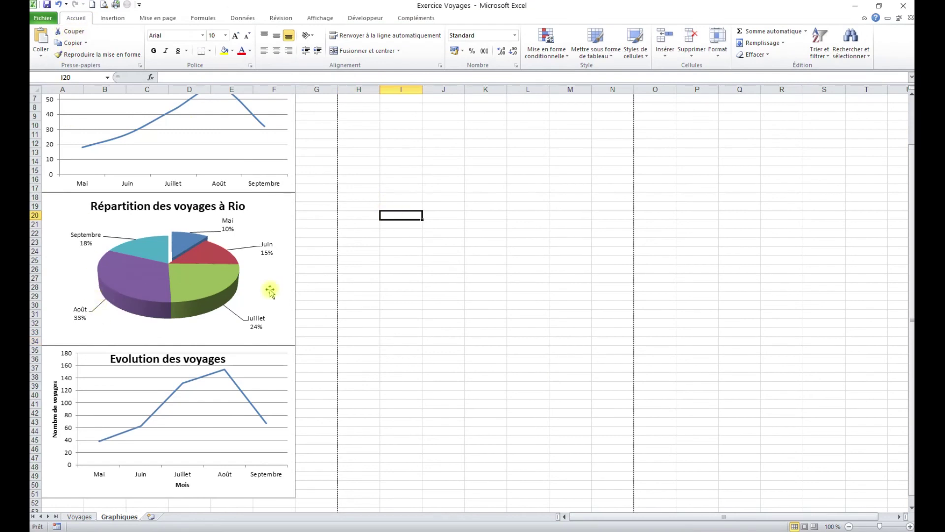